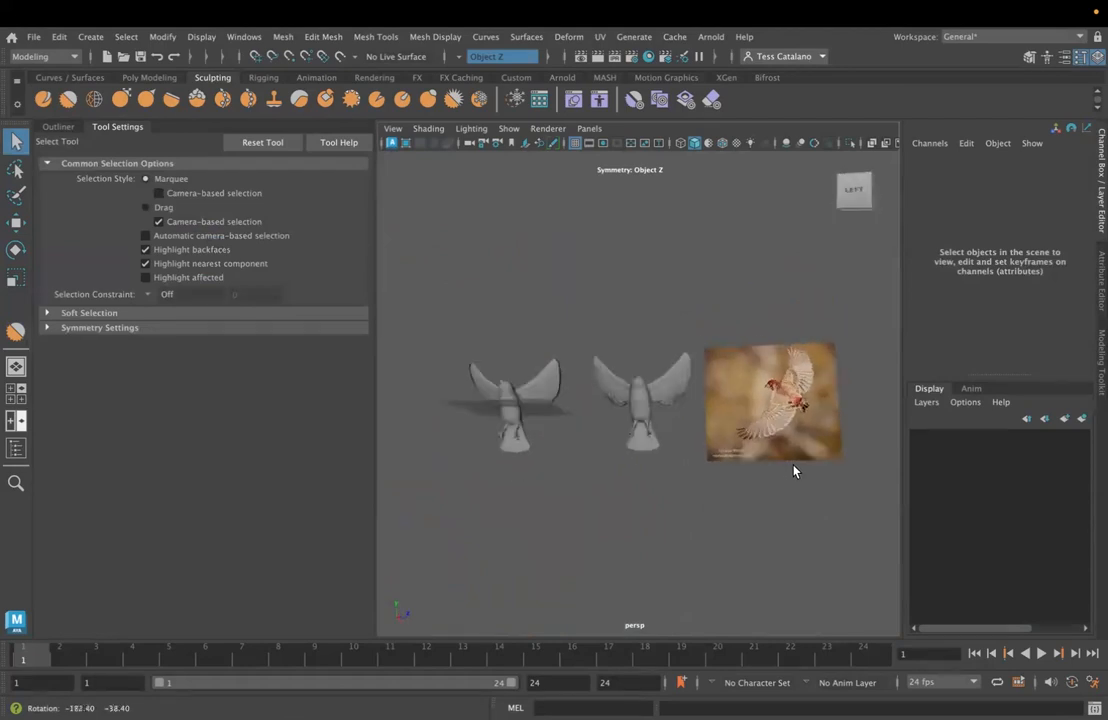
Check the high-poly and low-poly finch meshes by selecting each one, and save the scene.
{"action": "left_click", "coordinate": [636, 438]}
{"action": "left_click_drag", "start_coordinate": [636, 521], "coordinate": [535, 343], "text": "alt"}
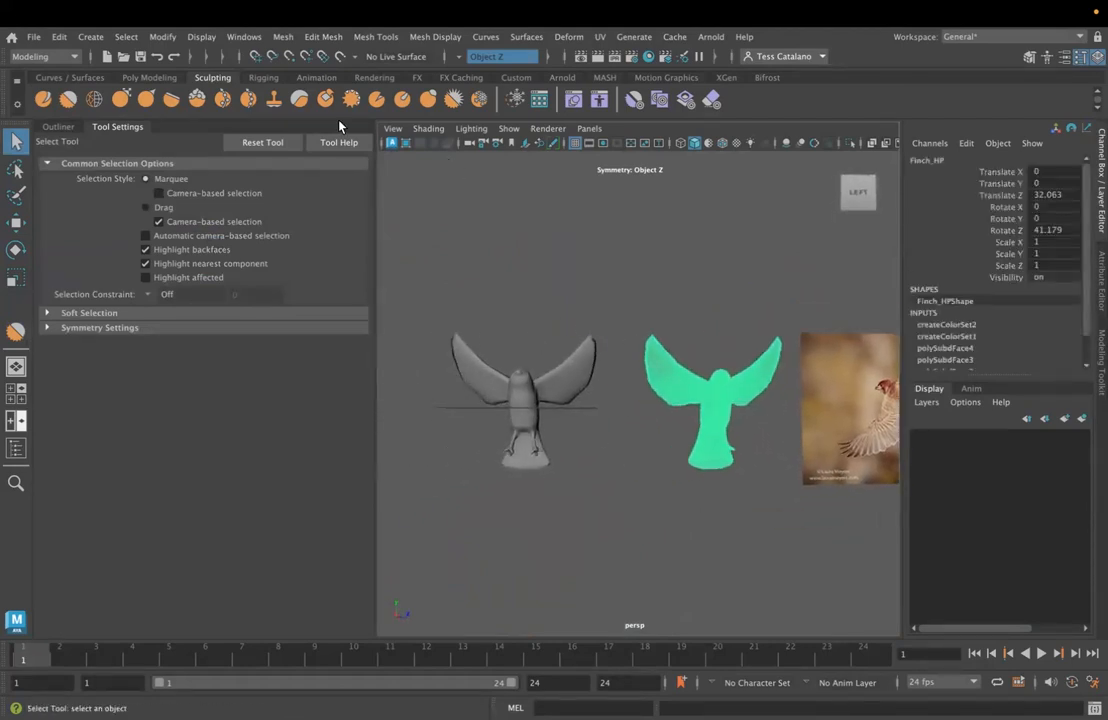
{"action": "left_click", "coordinate": [524, 390]}
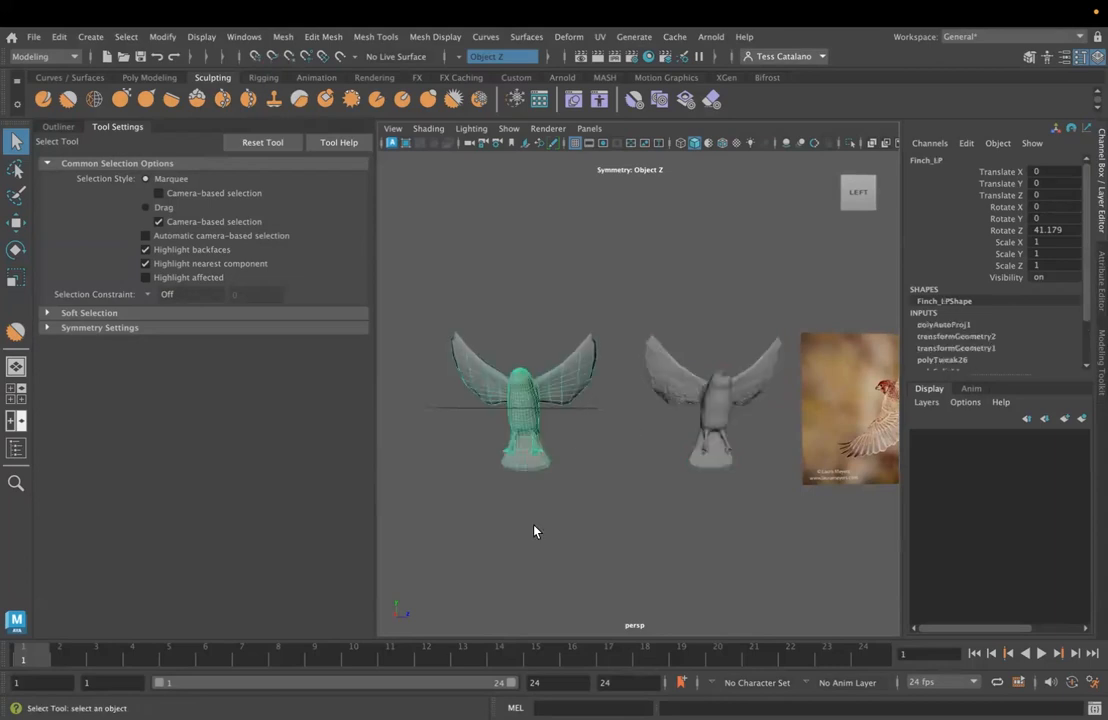
{"action": "left_click", "coordinate": [33, 36]}
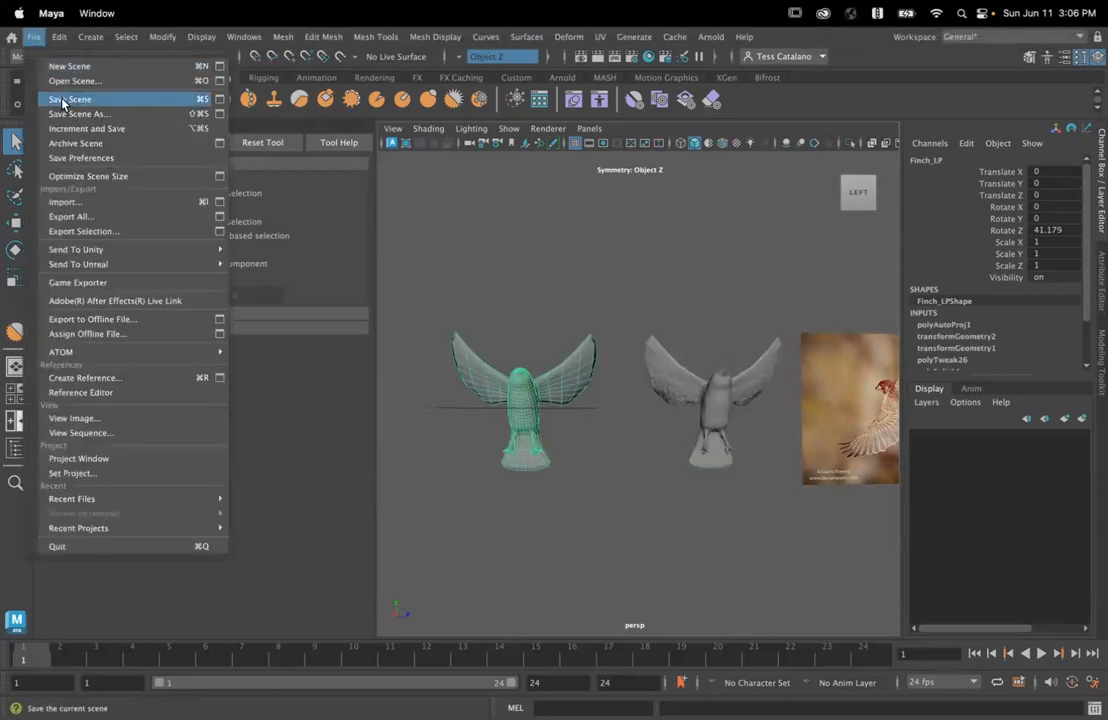
{"action": "left_click", "coordinate": [68, 100]}
Move the Finch_HP mesh along Z to the origin with grid snapping so it overlaps Finch_LP.
{"action": "left_click", "coordinate": [722, 440]}
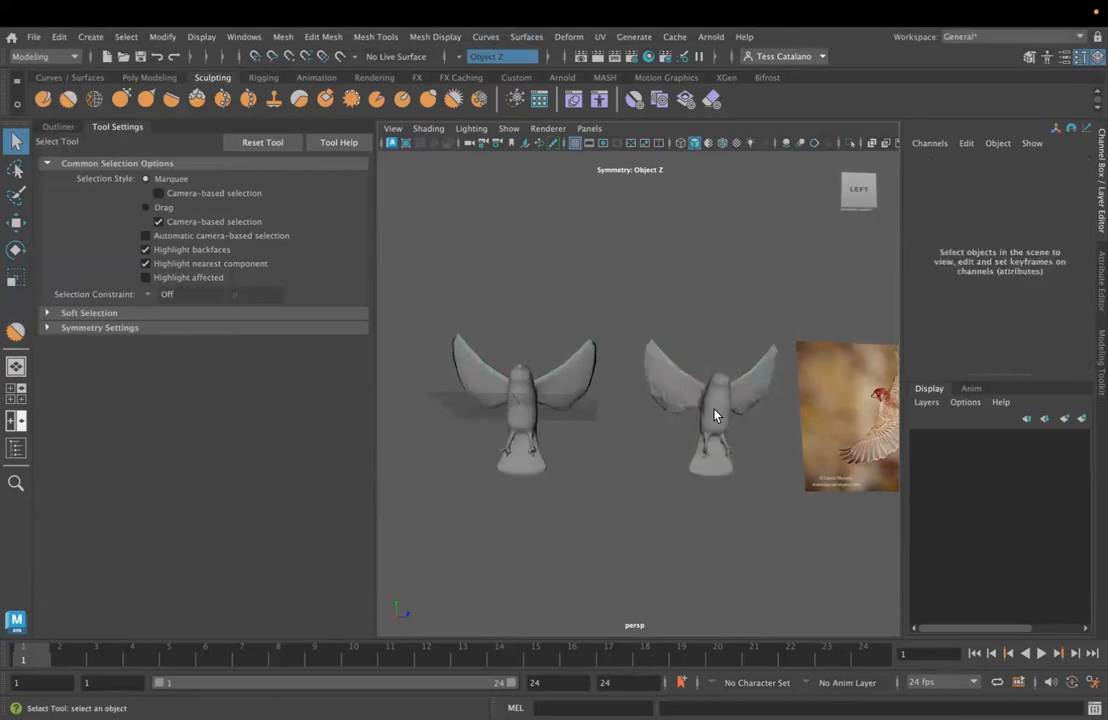
{"action": "left_click", "coordinate": [724, 446]}
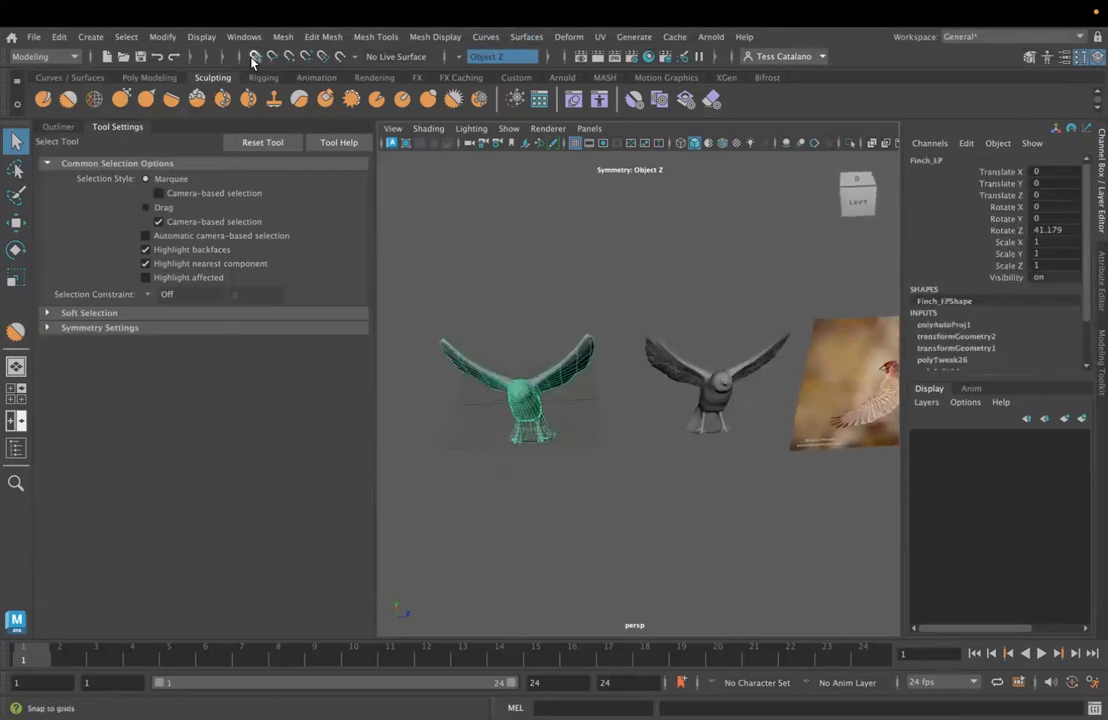
{"action": "left_click", "coordinate": [254, 60]}
{"action": "key", "text": "w"}
{"action": "left_click", "coordinate": [715, 403]}
{"action": "left_click_drag", "start_coordinate": [782, 403], "coordinate": [530, 405]}
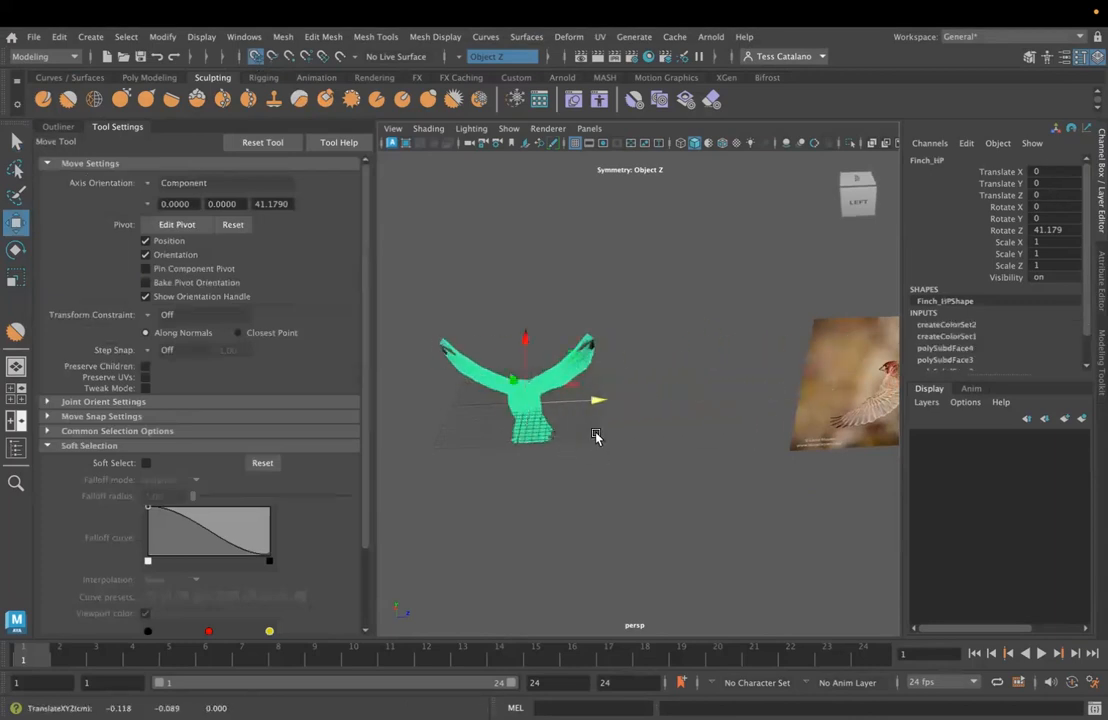
{"action": "middle_click_drag", "start_coordinate": [596, 437], "coordinate": [668, 453], "text": "alt"}
{"action": "scroll", "coordinate": [666, 453], "scroll_direction": "down", "scroll_amount": 5}
{"action": "scroll", "coordinate": [661, 450], "scroll_direction": "up", "scroll_amount": 10}
{"action": "mouse_move", "coordinate": [646, 458]}
{"action": "left_mouse_down", "text": "alt"}
{"action": "mouse_move", "coordinate": [646, 432]}
{"action": "mouse_move", "coordinate": [718, 407]}
{"action": "mouse_move", "coordinate": [645, 434]}
{"action": "left_mouse_up", "text": "alt"}
{"action": "scroll", "coordinate": [786, 382], "scroll_direction": "down", "scroll_amount": 2}
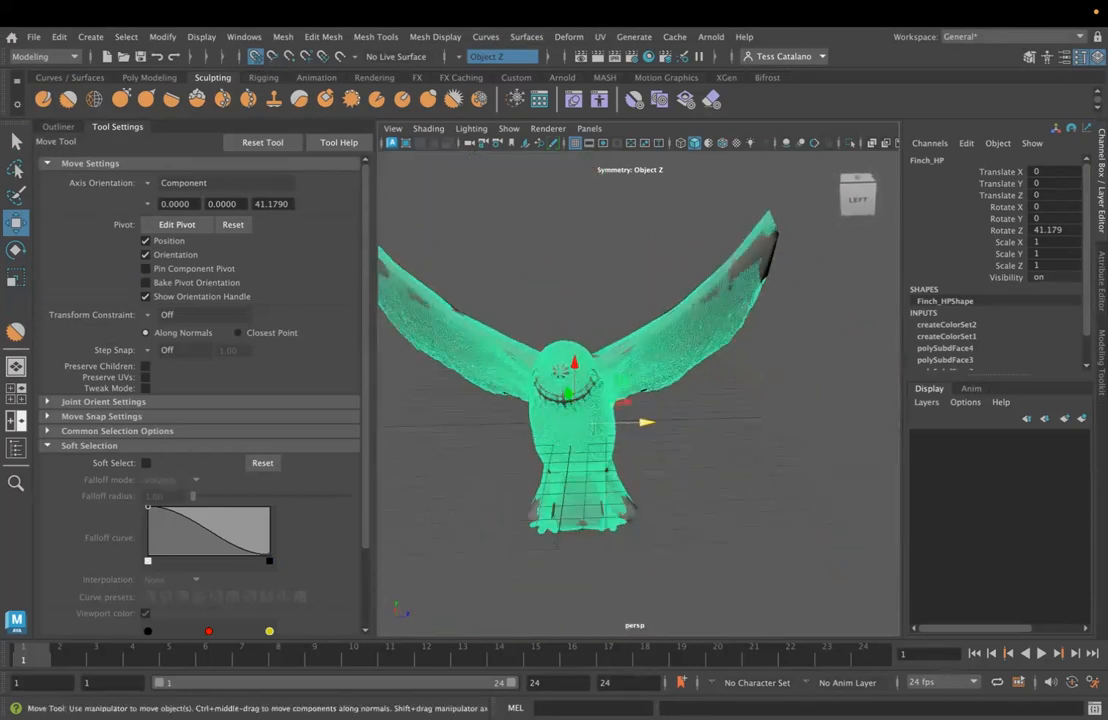
Assign a new Blinn material to the Finch_LP mesh.
{"action": "left_click", "coordinate": [1101, 362]}
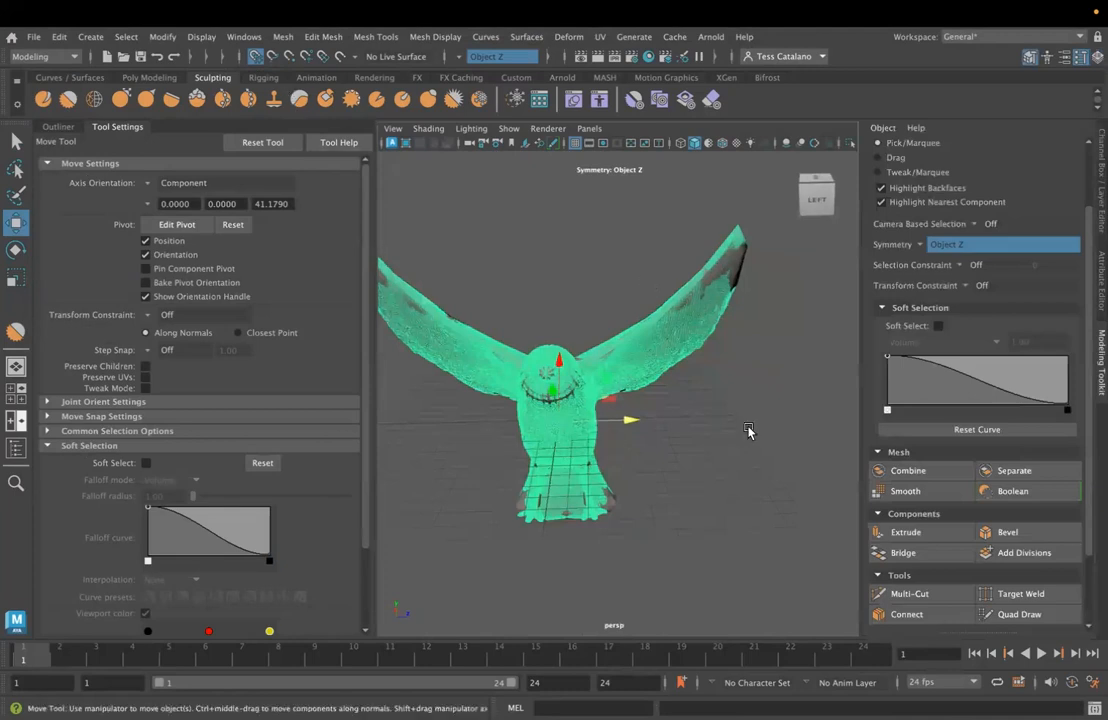
{"action": "left_click", "coordinate": [58, 127]}
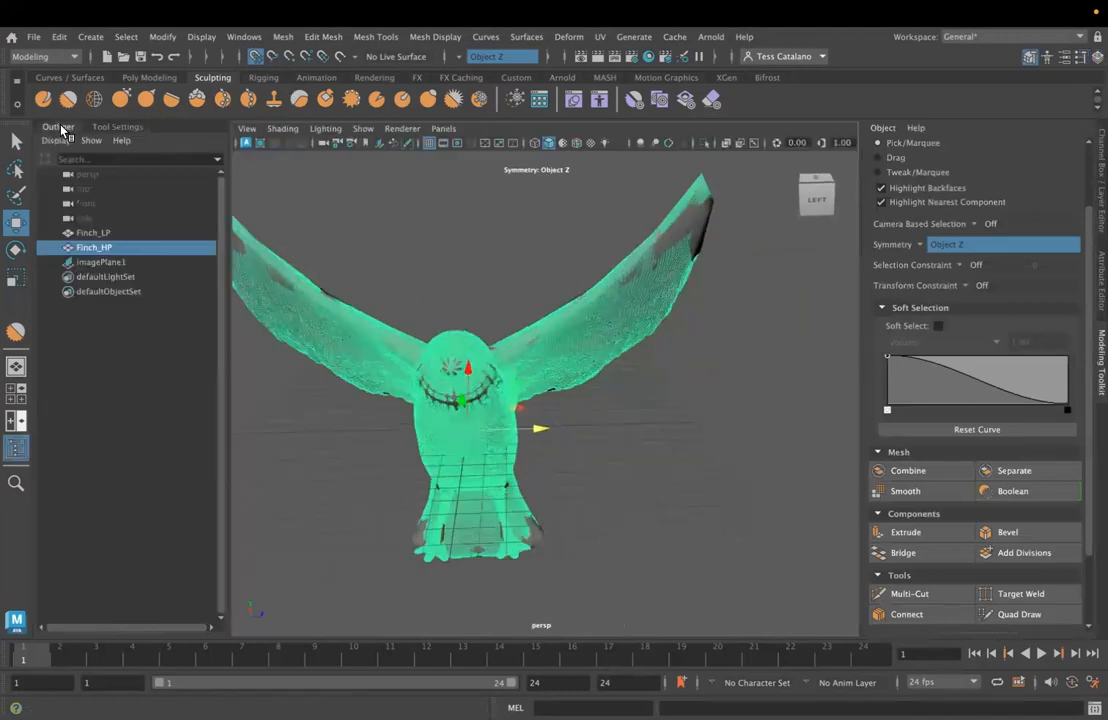
{"action": "left_click", "coordinate": [85, 233]}
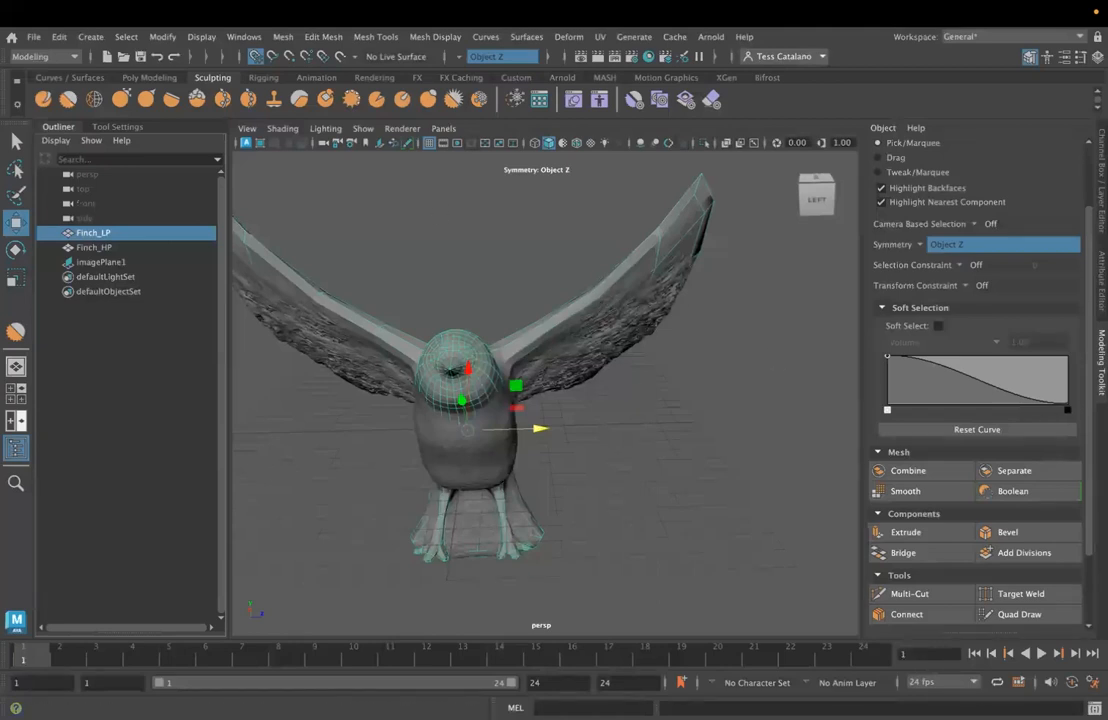
{"action": "left_click", "coordinate": [374, 79]}
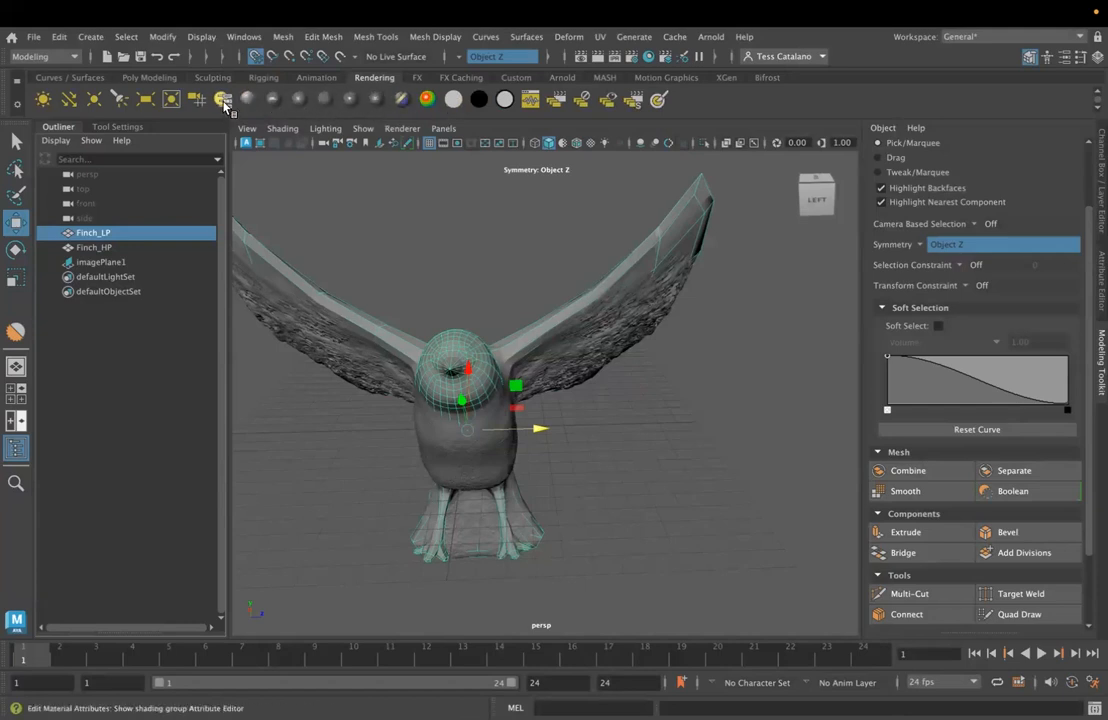
{"action": "left_click", "coordinate": [275, 98]}
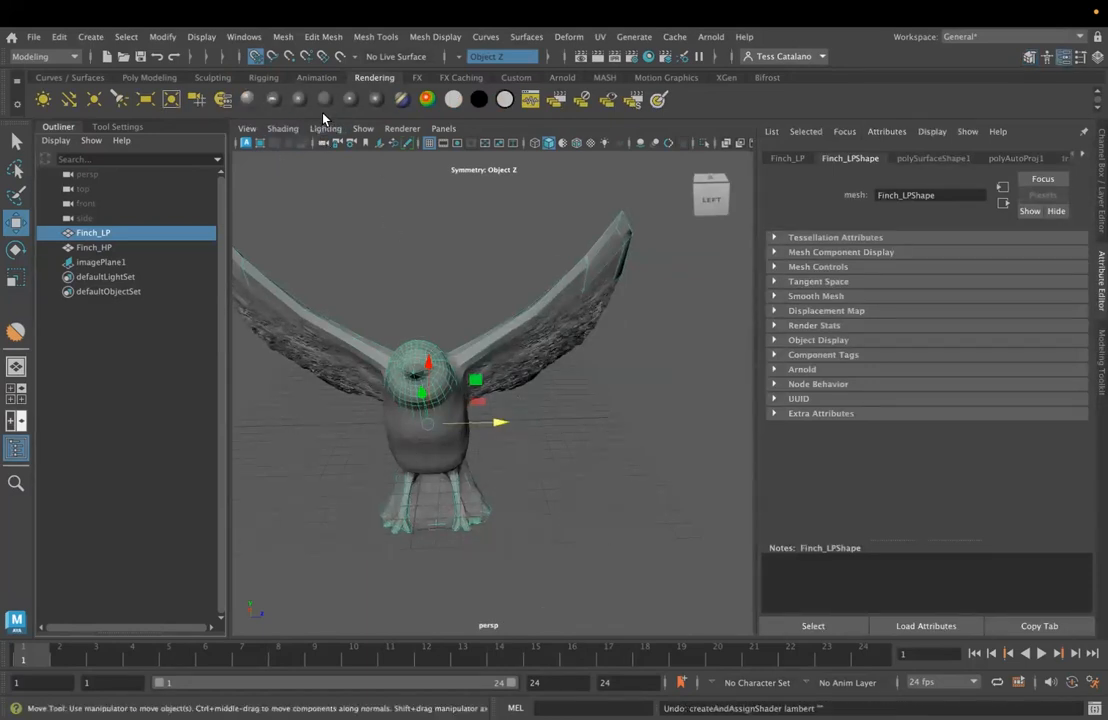
{"action": "left_click", "coordinate": [272, 99]}
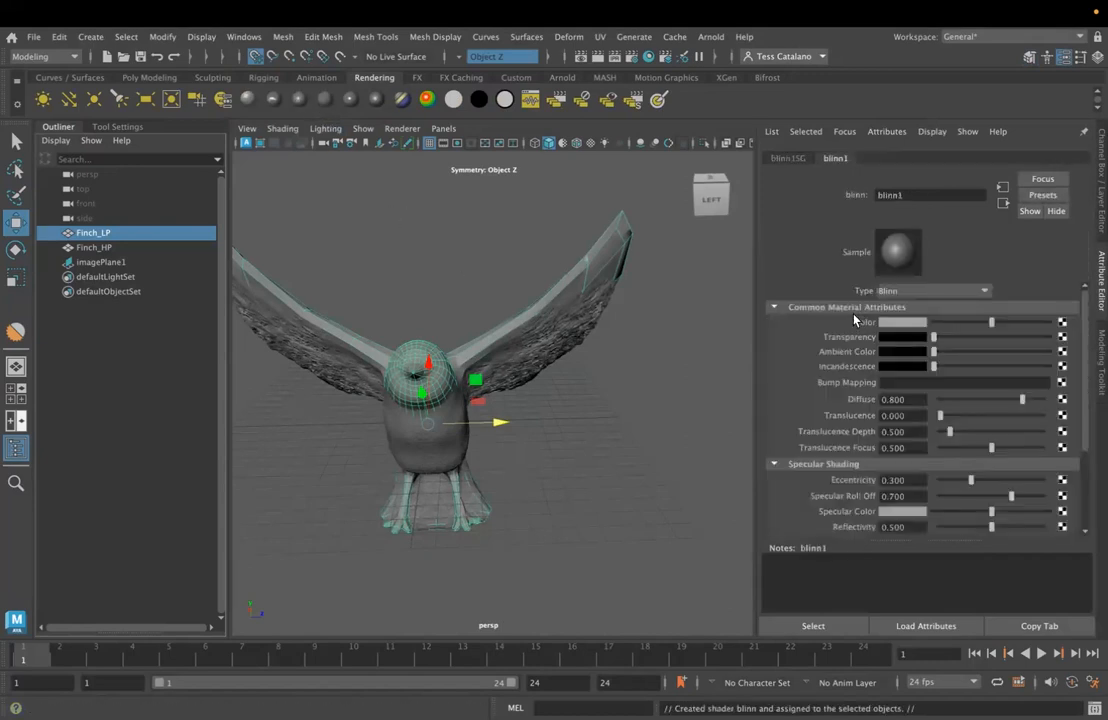
Examine from several angles how the Finch_LP and Finch_HP meshes overlap, selecting each in turn.
{"action": "left_click_drag", "start_coordinate": [622, 432], "coordinate": [580, 390], "text": "alt"}
{"action": "left_click_drag", "start_coordinate": [575, 243], "coordinate": [618, 272], "text": "alt"}
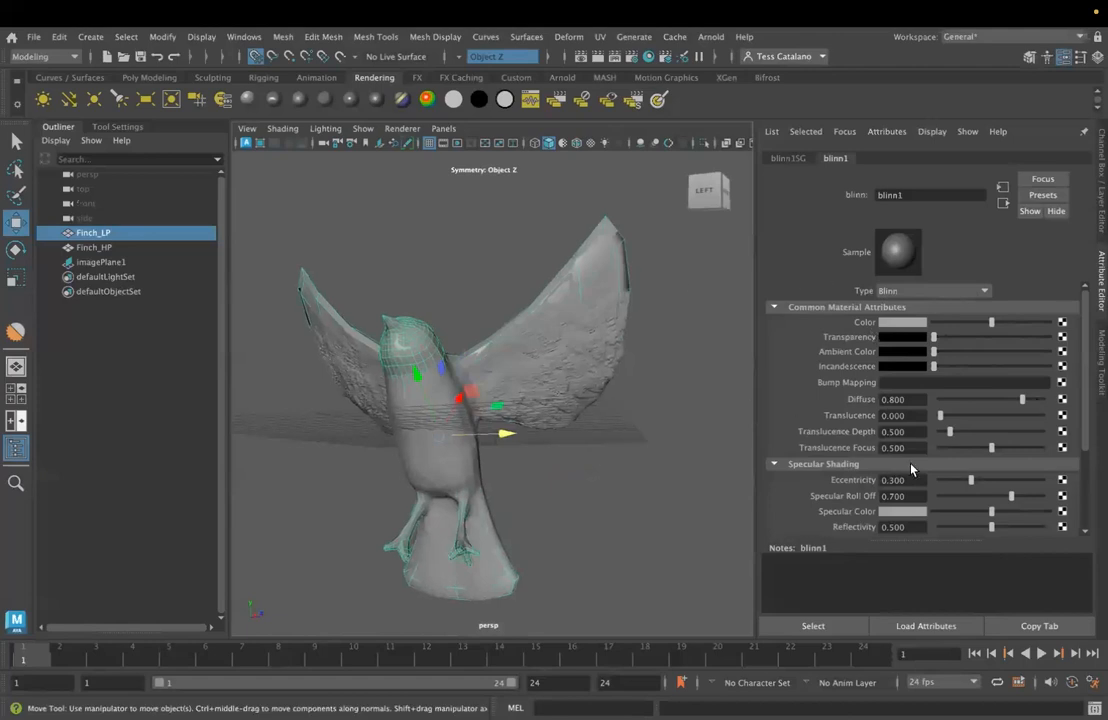
{"action": "left_click_drag", "start_coordinate": [470, 431], "coordinate": [494, 437], "text": "alt"}
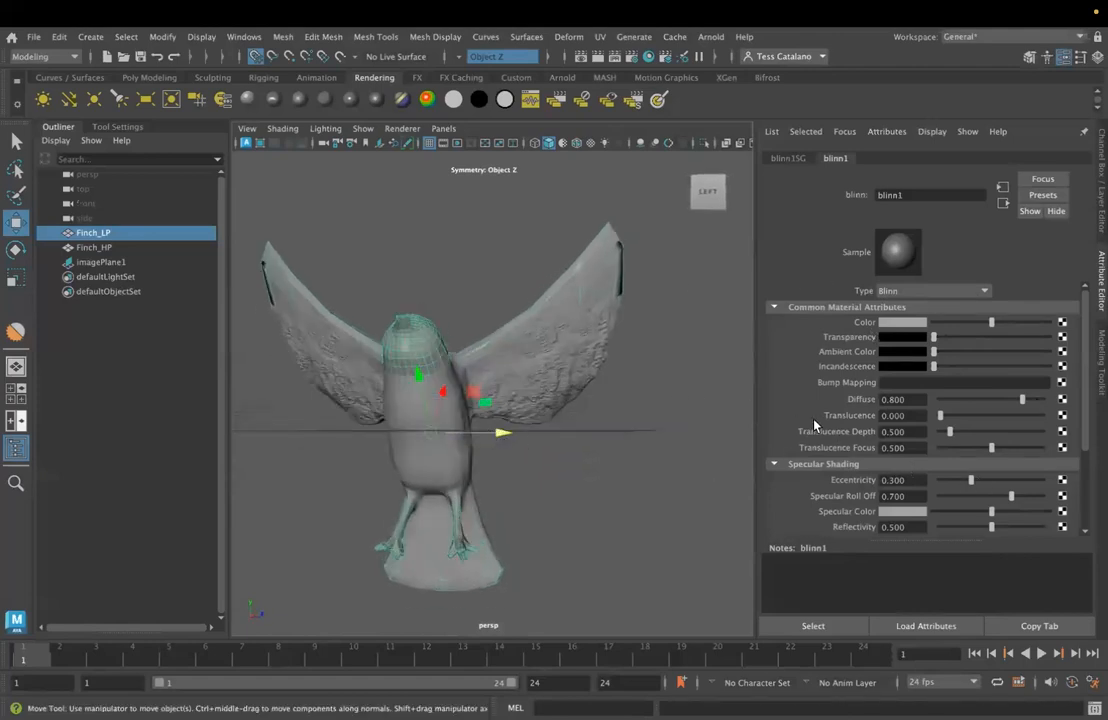
{"action": "scroll", "coordinate": [815, 425], "scroll_direction": "down", "scroll_amount": 3}
{"action": "scroll", "coordinate": [840, 410], "scroll_direction": "up", "scroll_amount": 3}
{"action": "left_click_drag", "start_coordinate": [514, 273], "coordinate": [545, 410], "text": "alt"}
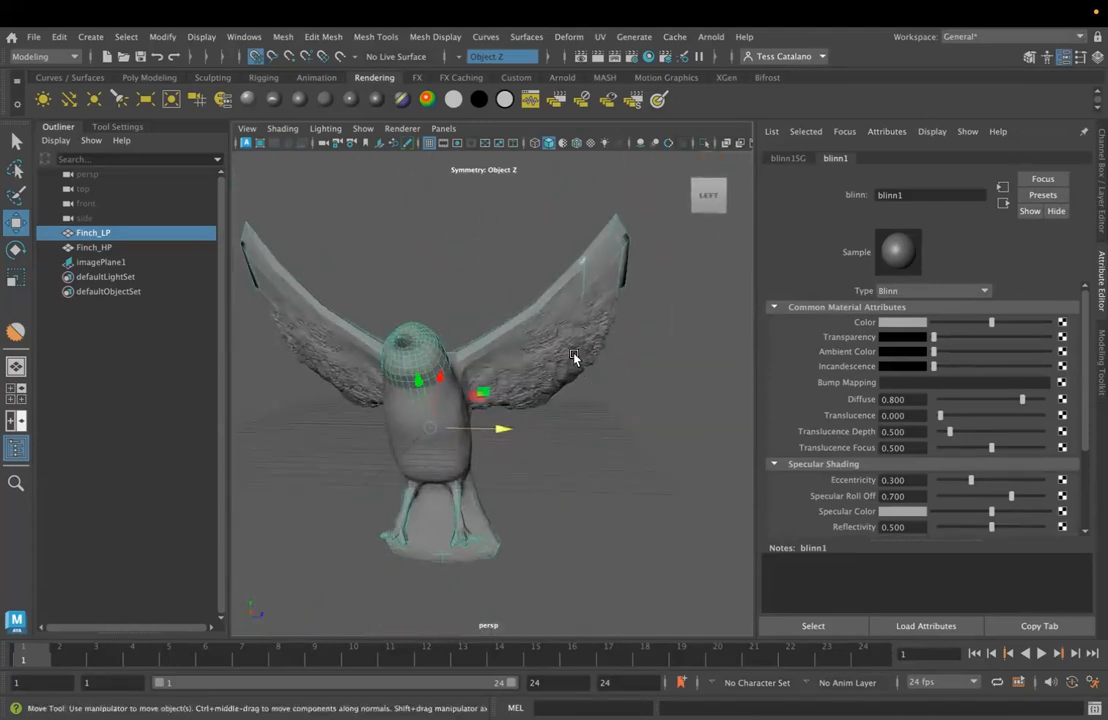
{"action": "left_click", "coordinate": [540, 415]}
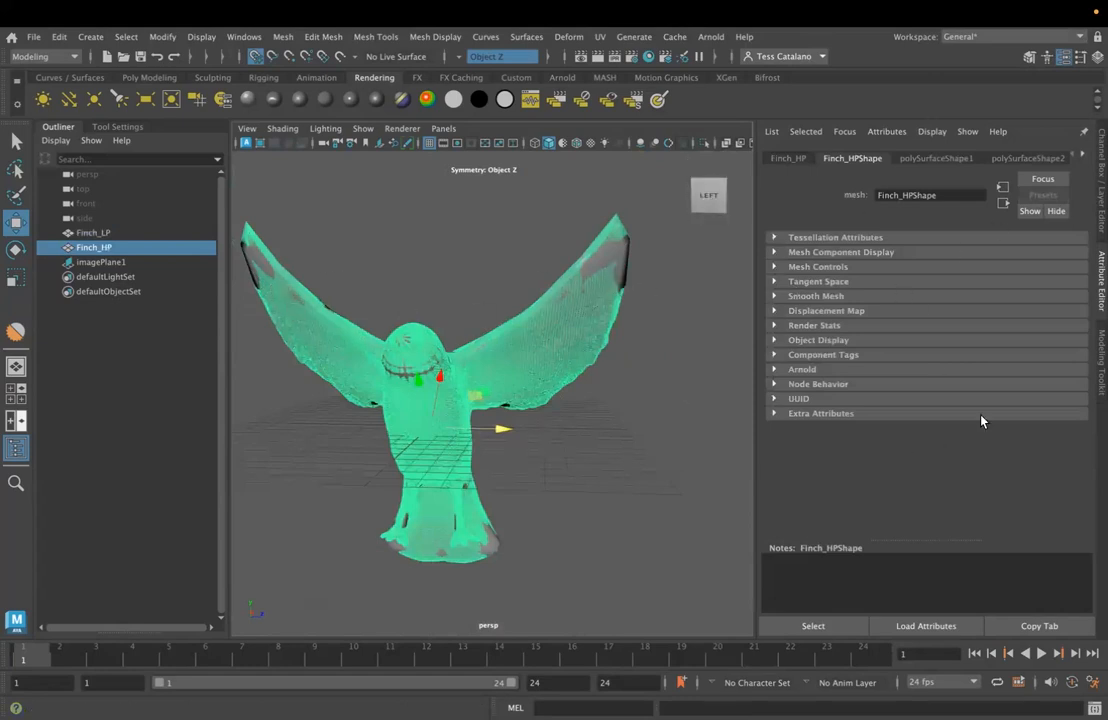
{"action": "left_click", "coordinate": [696, 456]}
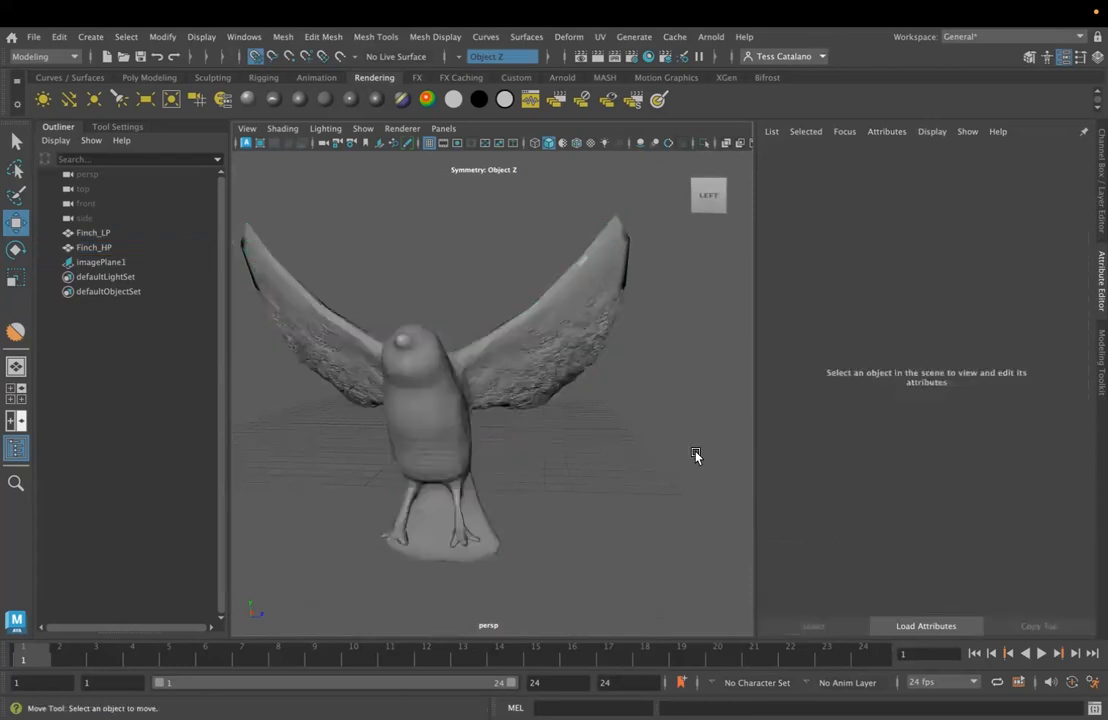
{"action": "left_click", "coordinate": [118, 233]}
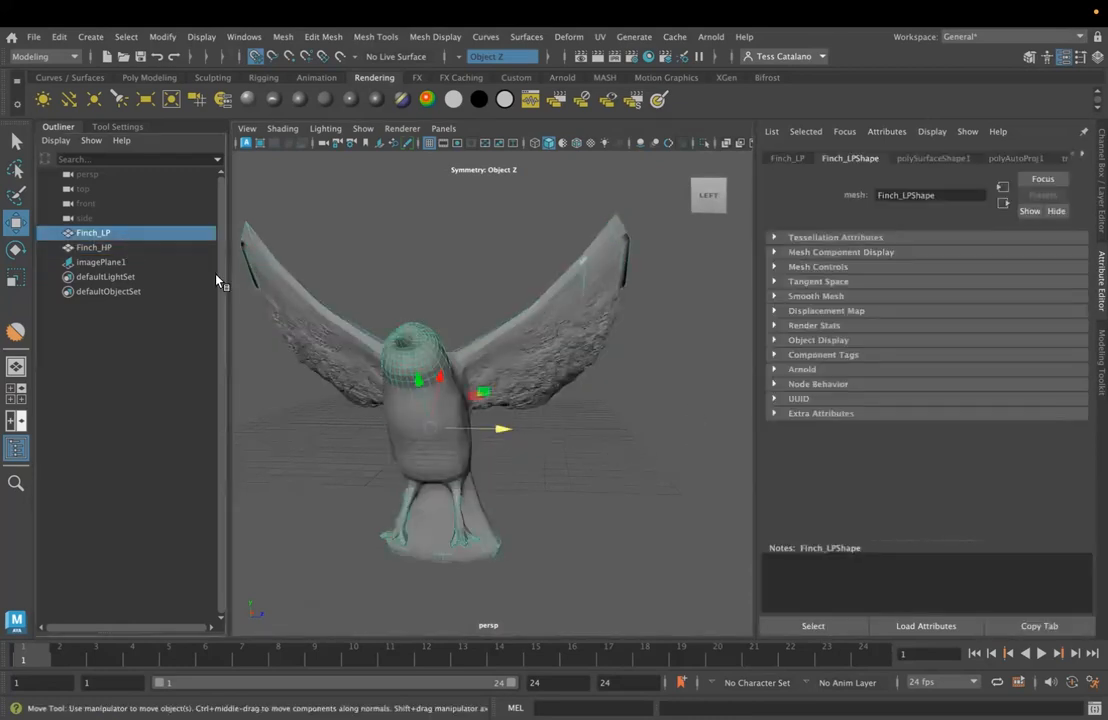
{"action": "left_click", "coordinate": [112, 246]}
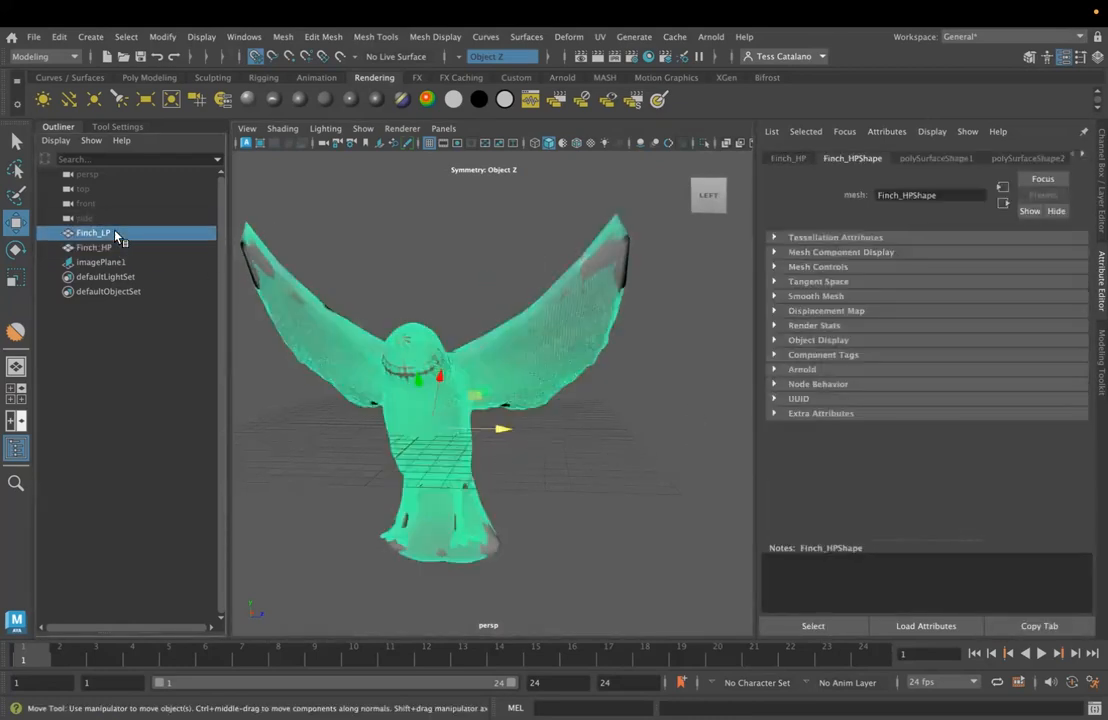
{"action": "left_click", "coordinate": [288, 228]}
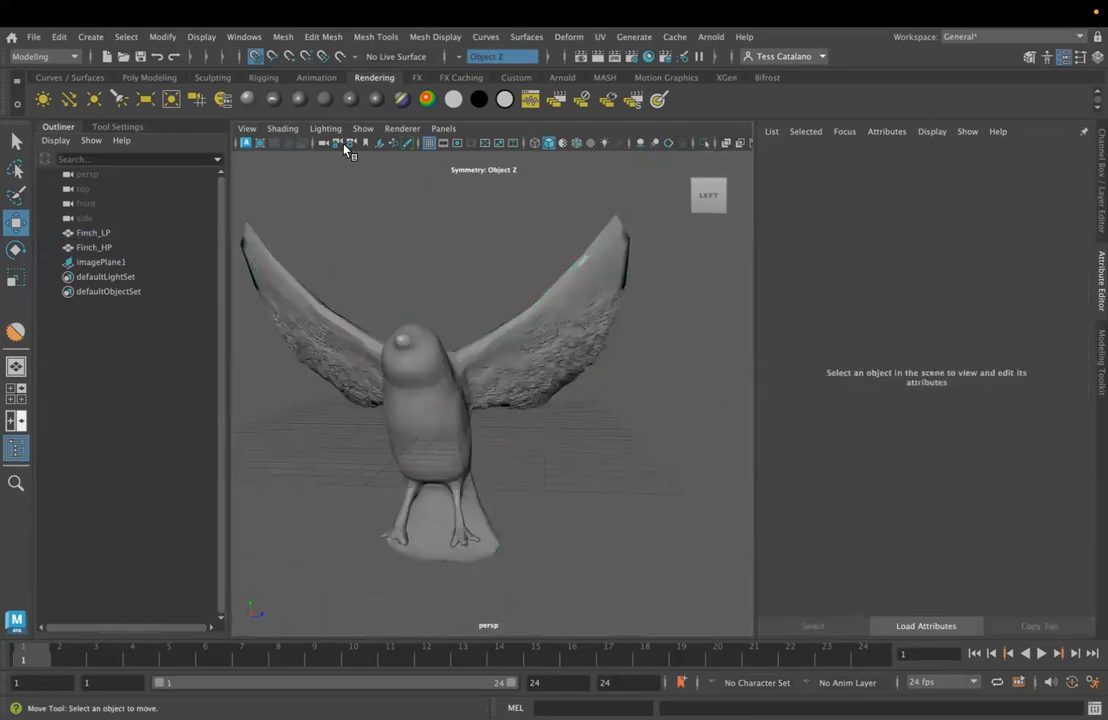
Switch to the Rendering menu set and open Transfer Maps, placing its window clear of the bird.
{"action": "left_click", "coordinate": [62, 55]}
{"action": "left_click", "coordinate": [30, 131]}
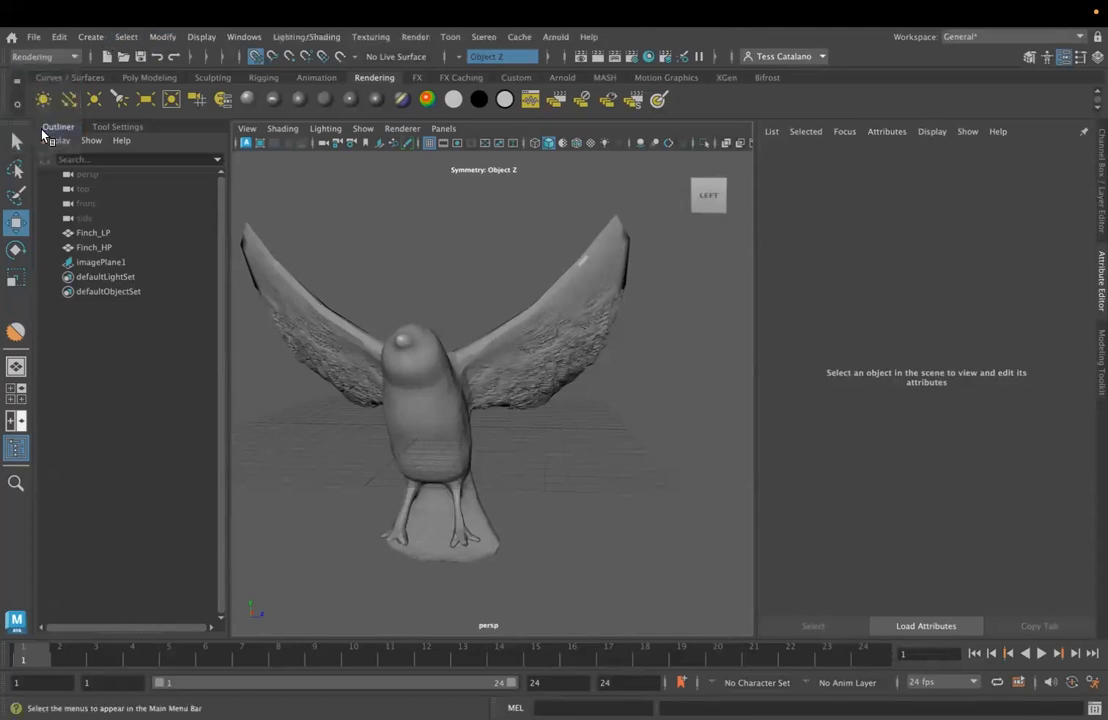
{"action": "left_click", "coordinate": [366, 40]}
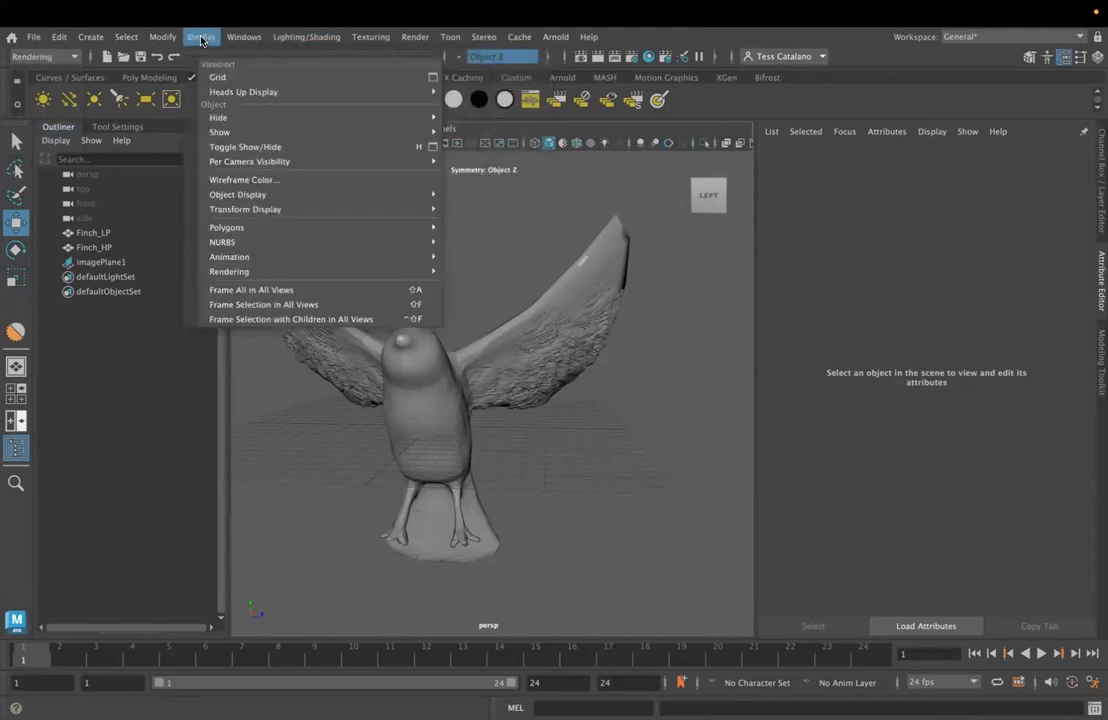
{"action": "mouse_move", "coordinate": [320, 33]}
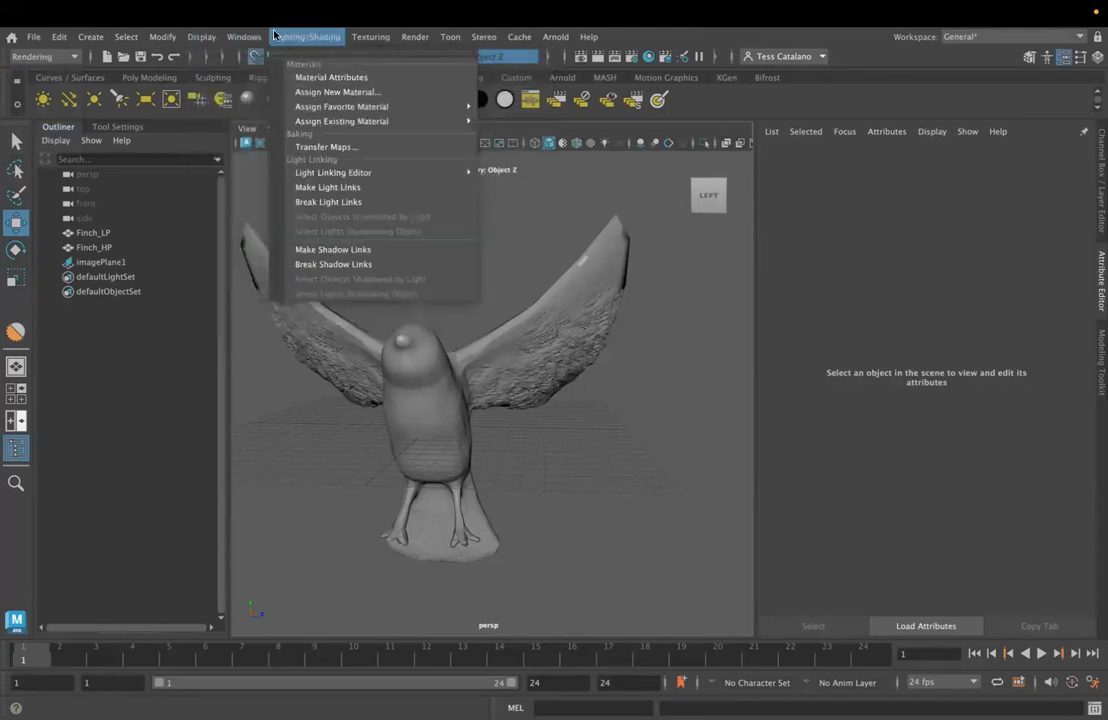
{"action": "left_click", "coordinate": [306, 148]}
{"action": "left_click_drag", "start_coordinate": [300, 137], "coordinate": [806, 112]}
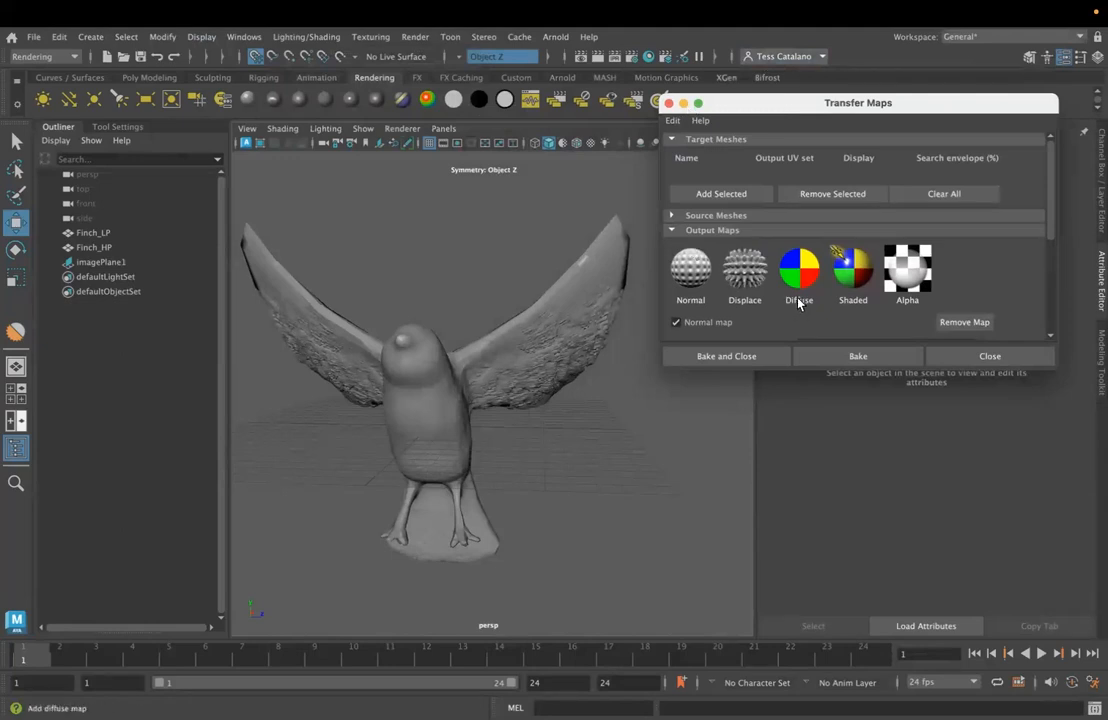
Set Finch_LP as the target mesh and Finch_HP as the source mesh for the map transfer.
{"action": "left_click", "coordinate": [123, 231]}
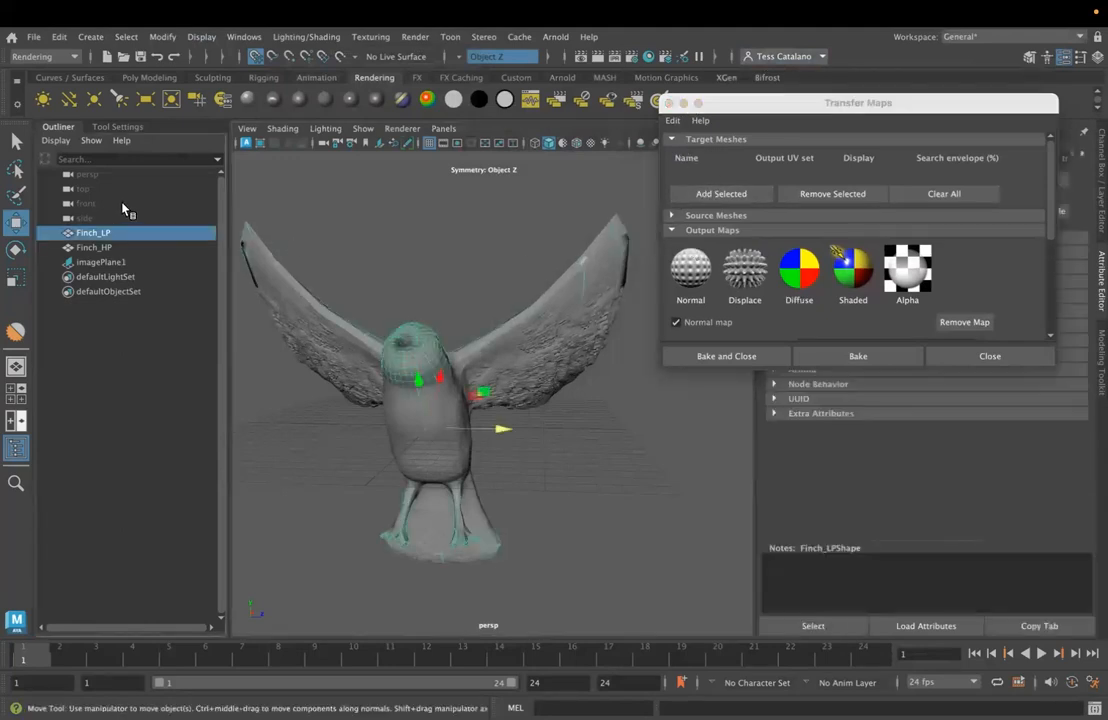
{"action": "left_click", "coordinate": [734, 192]}
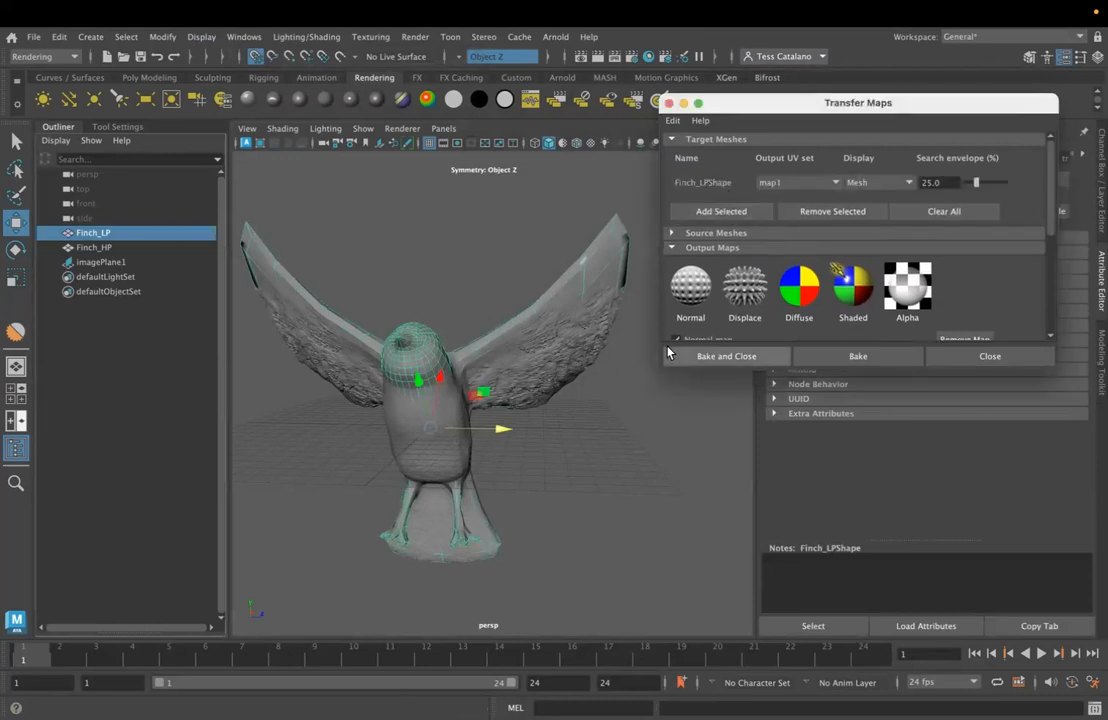
{"action": "left_click", "coordinate": [672, 234]}
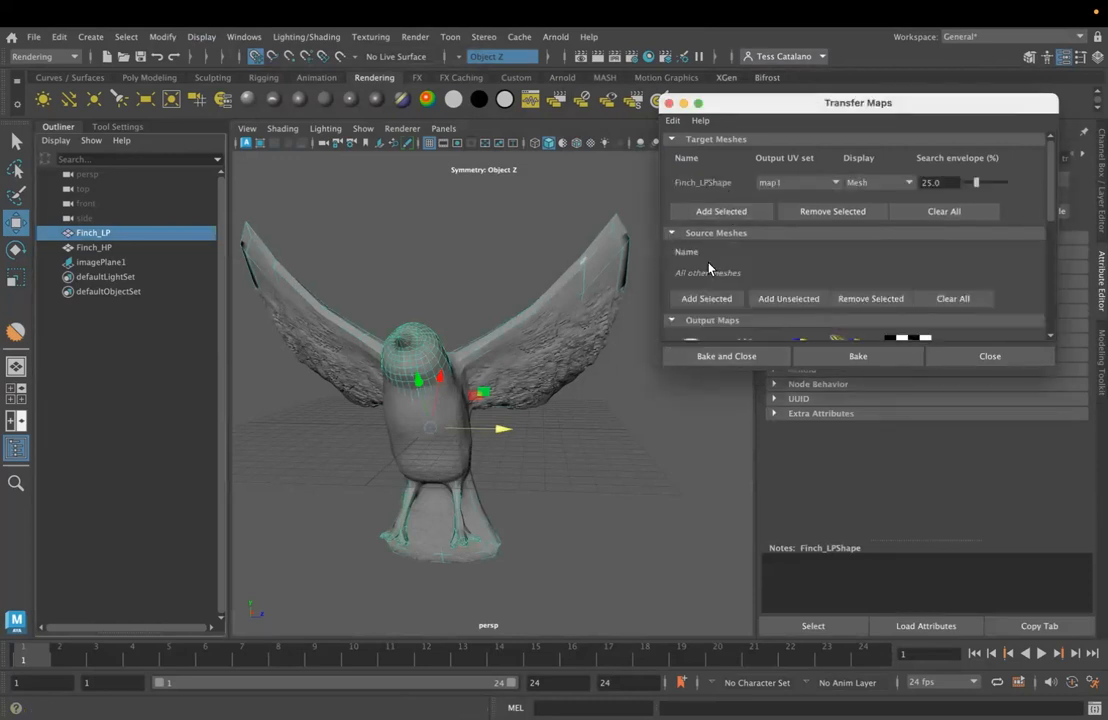
{"action": "scroll", "coordinate": [700, 265], "scroll_direction": "down", "scroll_amount": 3}
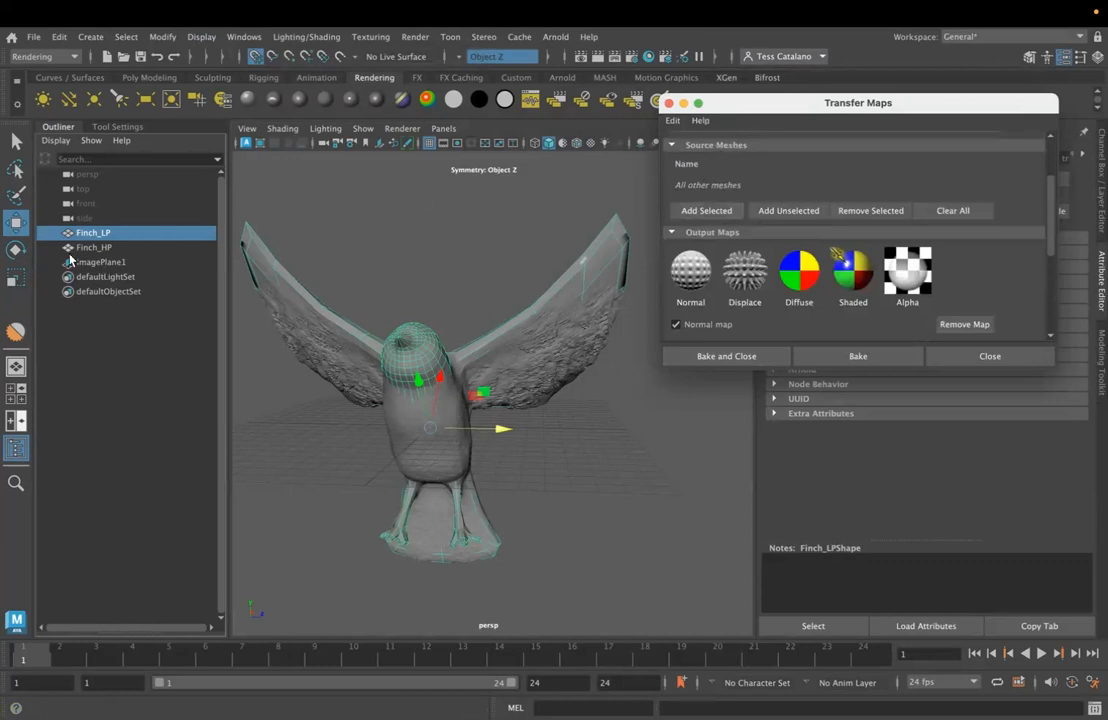
{"action": "left_click", "coordinate": [92, 247]}
{"action": "left_click", "coordinate": [703, 212]}
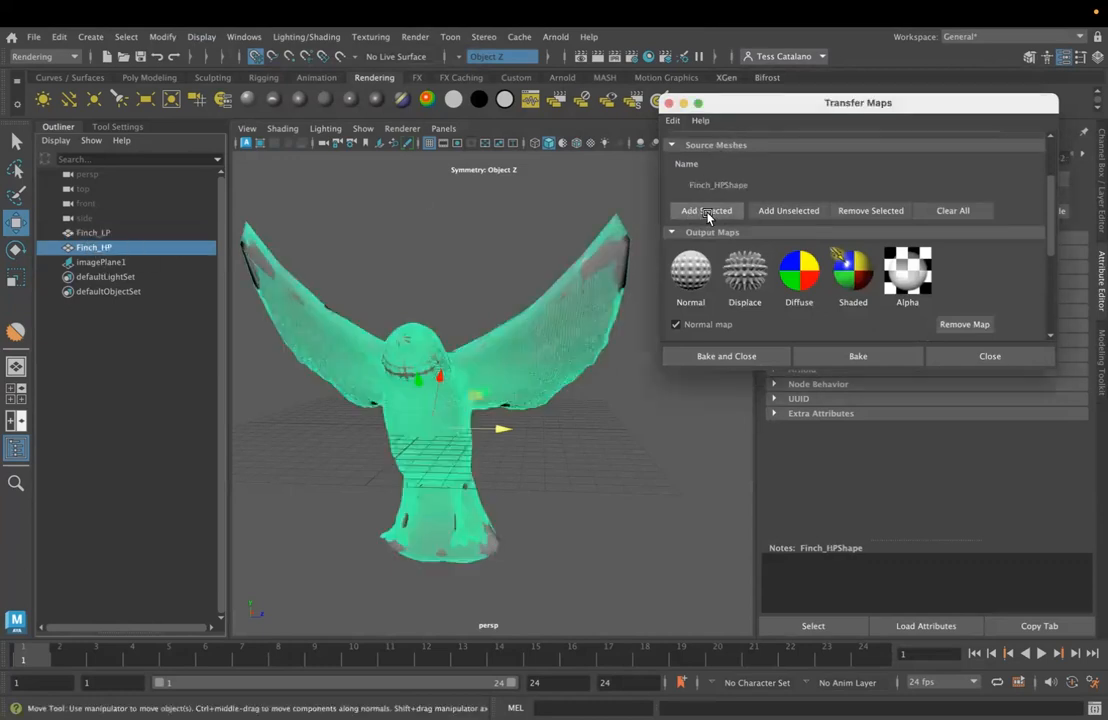
Remove the existing normal map output, add a new normal map, and set its file format to PNG.
{"action": "scroll", "coordinate": [832, 255], "scroll_direction": "down", "scroll_amount": 3}
{"action": "scroll", "coordinate": [718, 255], "scroll_direction": "up", "scroll_amount": 5}
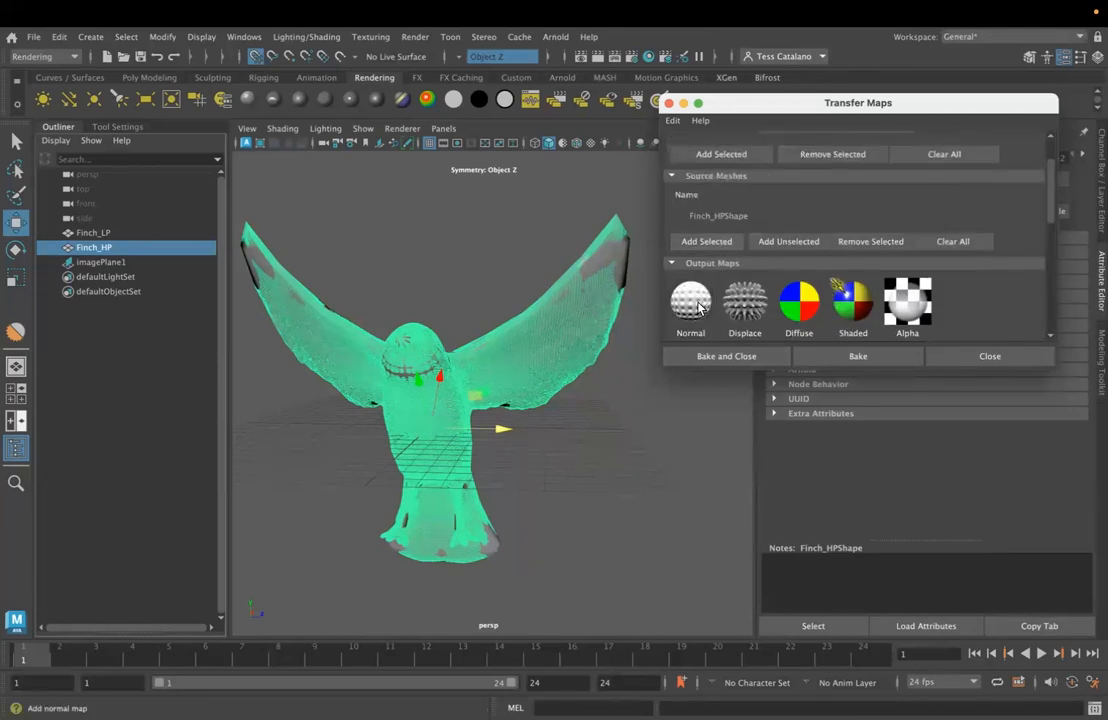
{"action": "scroll", "coordinate": [698, 308], "scroll_direction": "down", "scroll_amount": 2}
{"action": "left_click", "coordinate": [962, 266]}
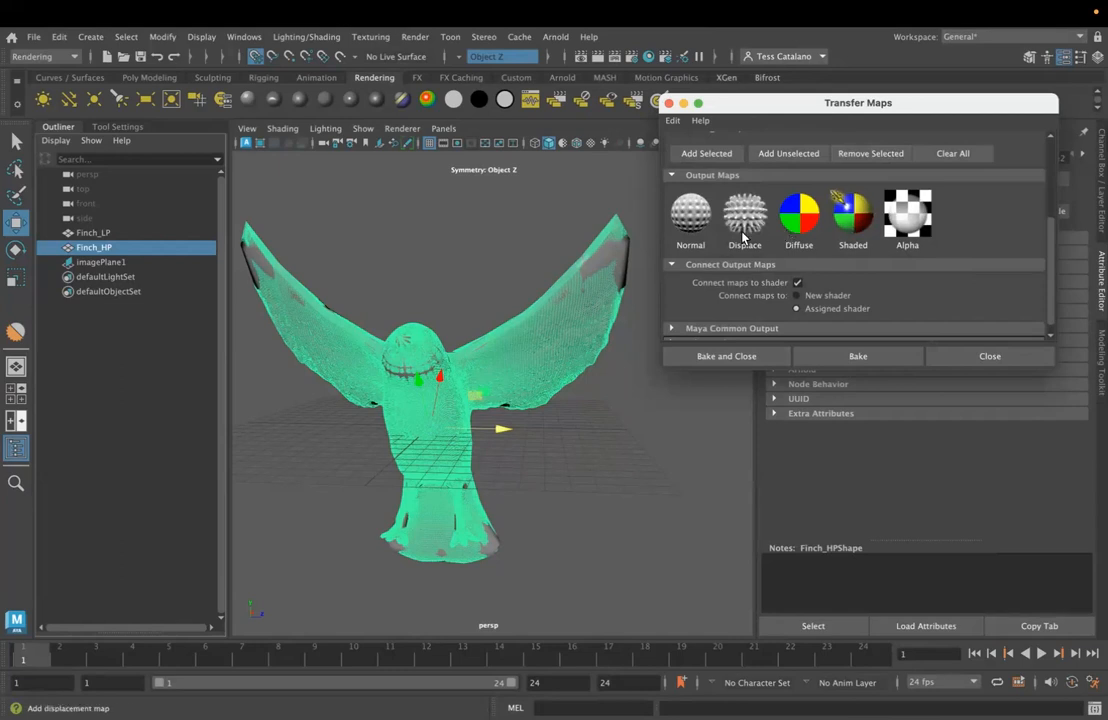
{"action": "left_click", "coordinate": [683, 217]}
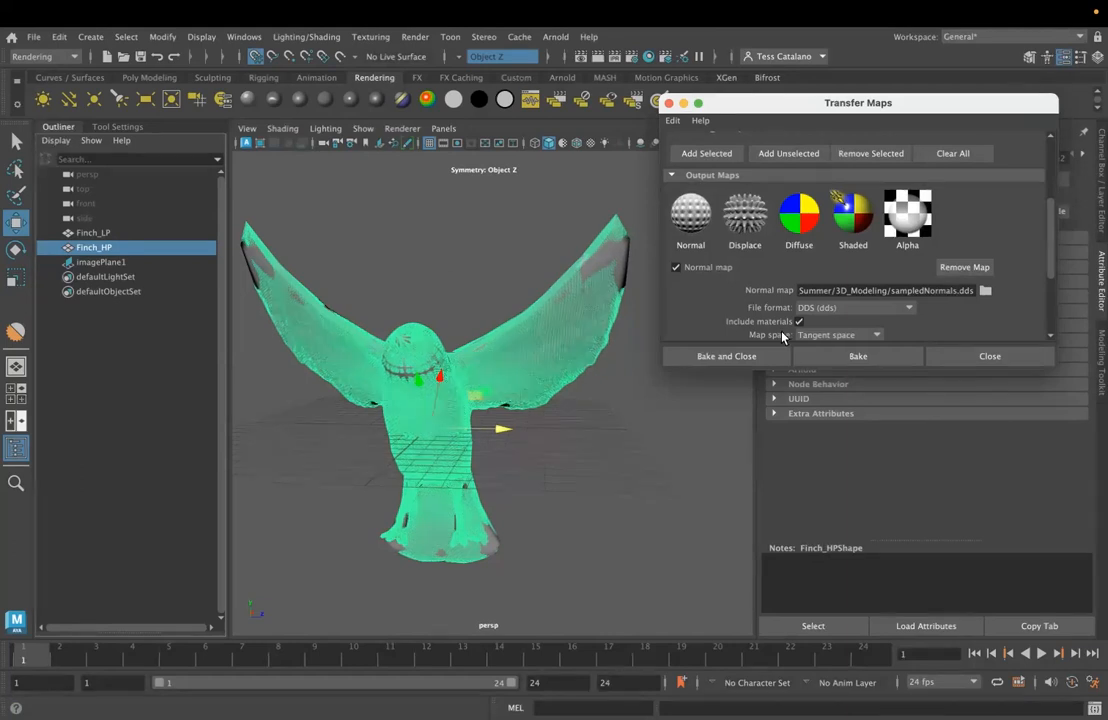
{"action": "left_click", "coordinate": [883, 313]}
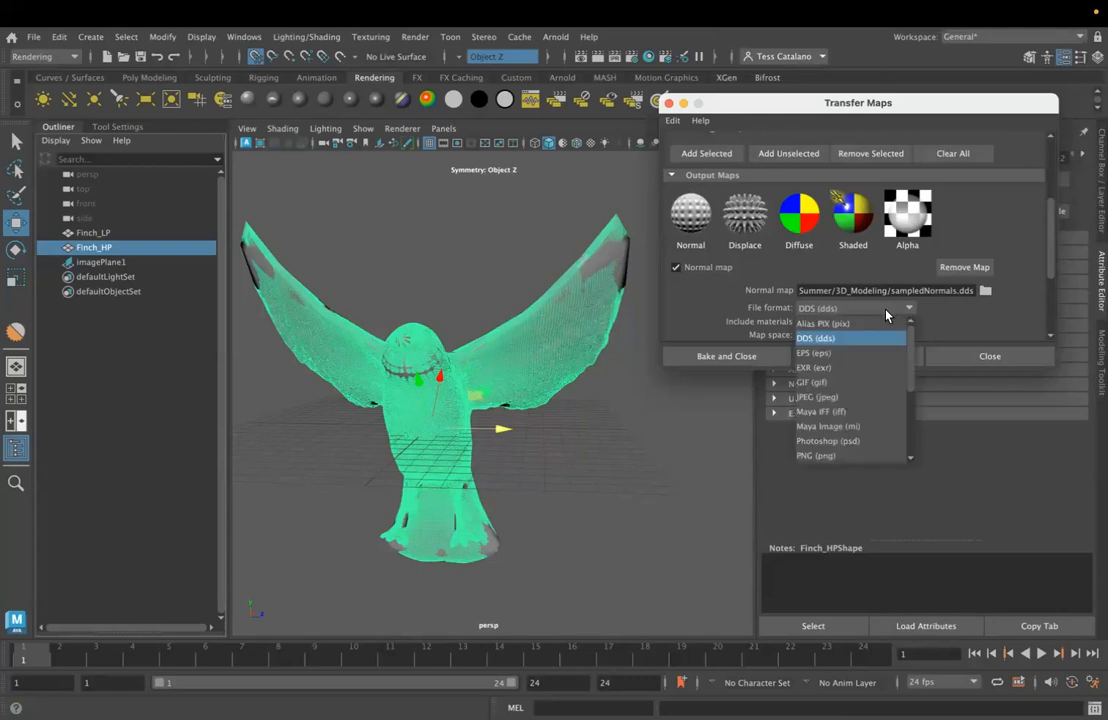
{"action": "left_click", "coordinate": [868, 459]}
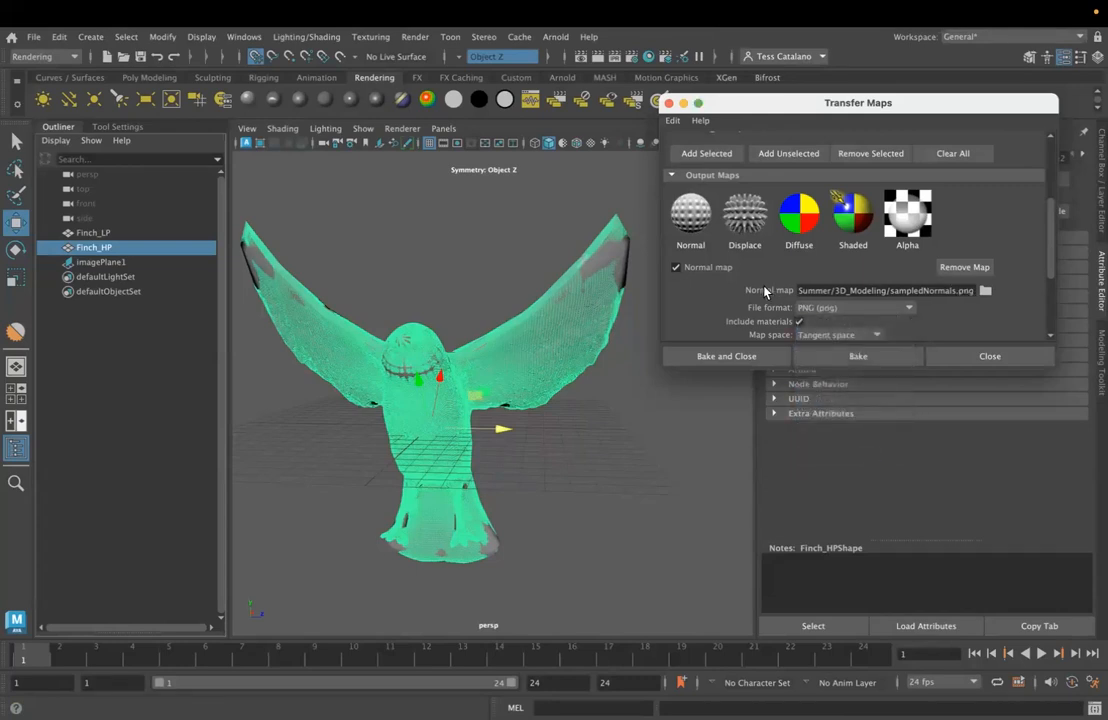
Set the normal map's output file to finch_tex in the project's sourceimages folder.
{"action": "left_click", "coordinate": [984, 290]}
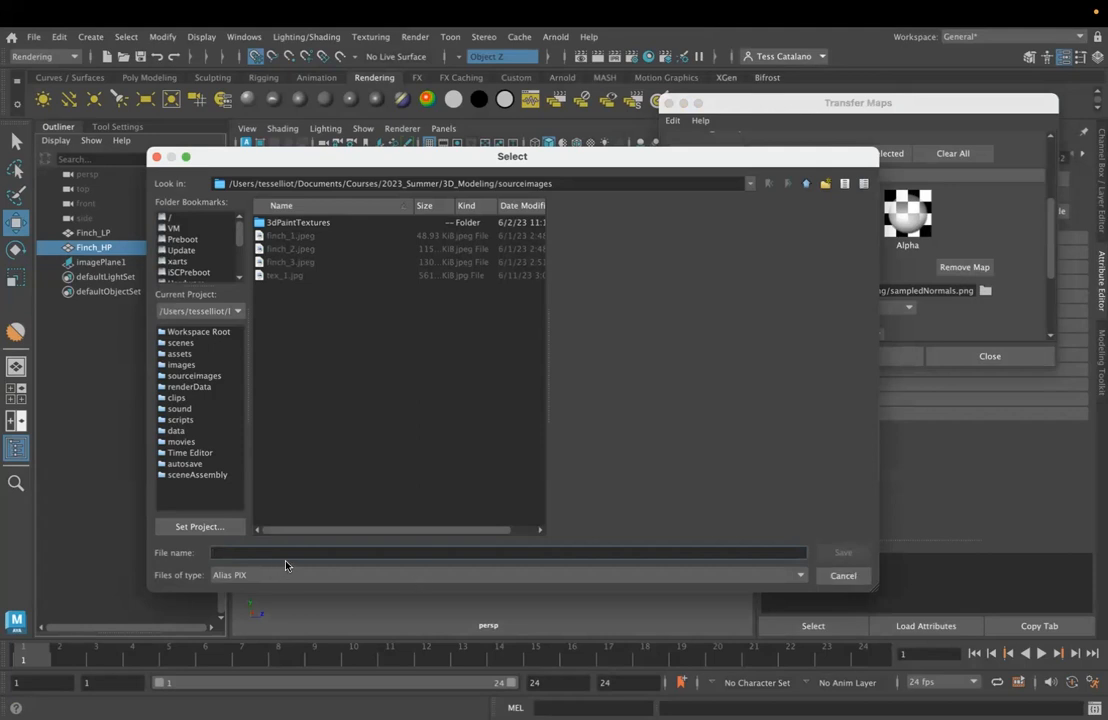
{"action": "type", "text": "finch_tex"}
{"action": "left_click", "coordinate": [858, 557]}
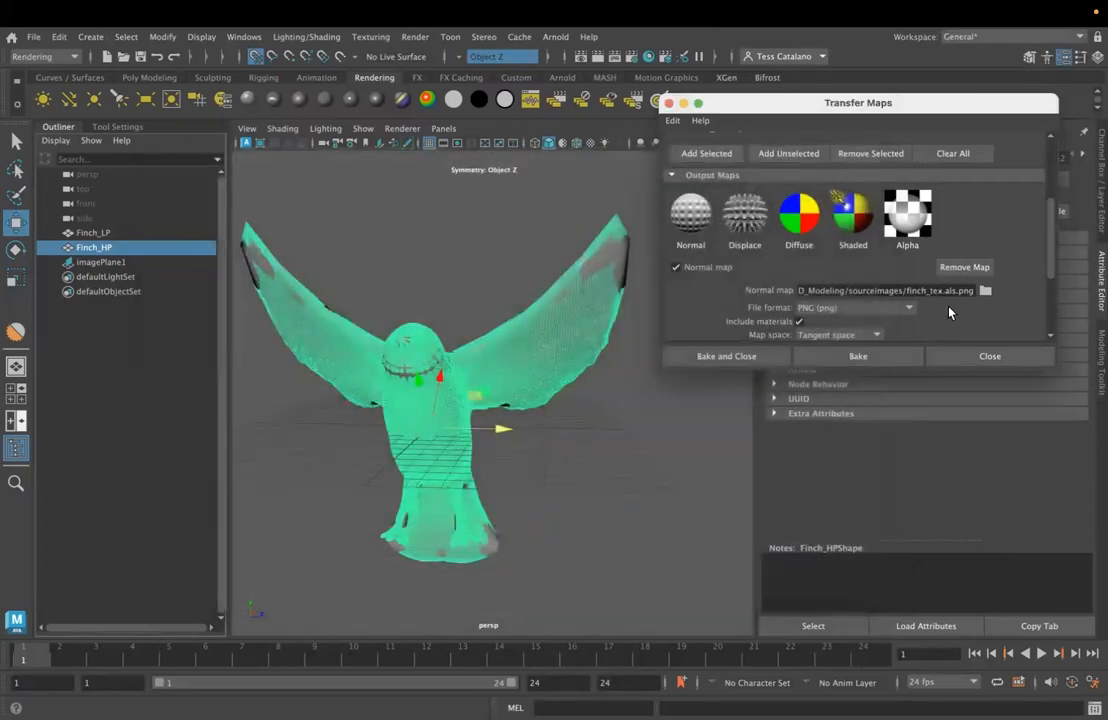
Bake the normal map onto the assigned shader and move Finch_HP sideways off Finch_LP.
{"action": "scroll", "coordinate": [946, 318], "scroll_direction": "down", "scroll_amount": 3}
{"action": "scroll", "coordinate": [924, 321], "scroll_direction": "down", "scroll_amount": 2}
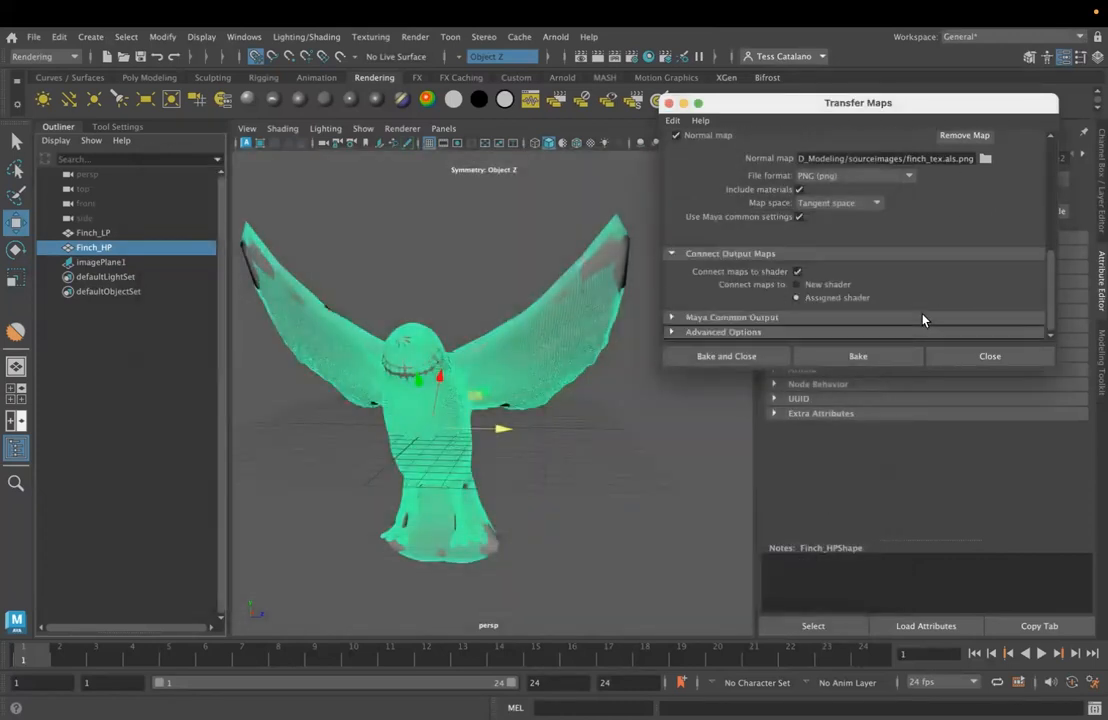
{"action": "left_click", "coordinate": [764, 358]}
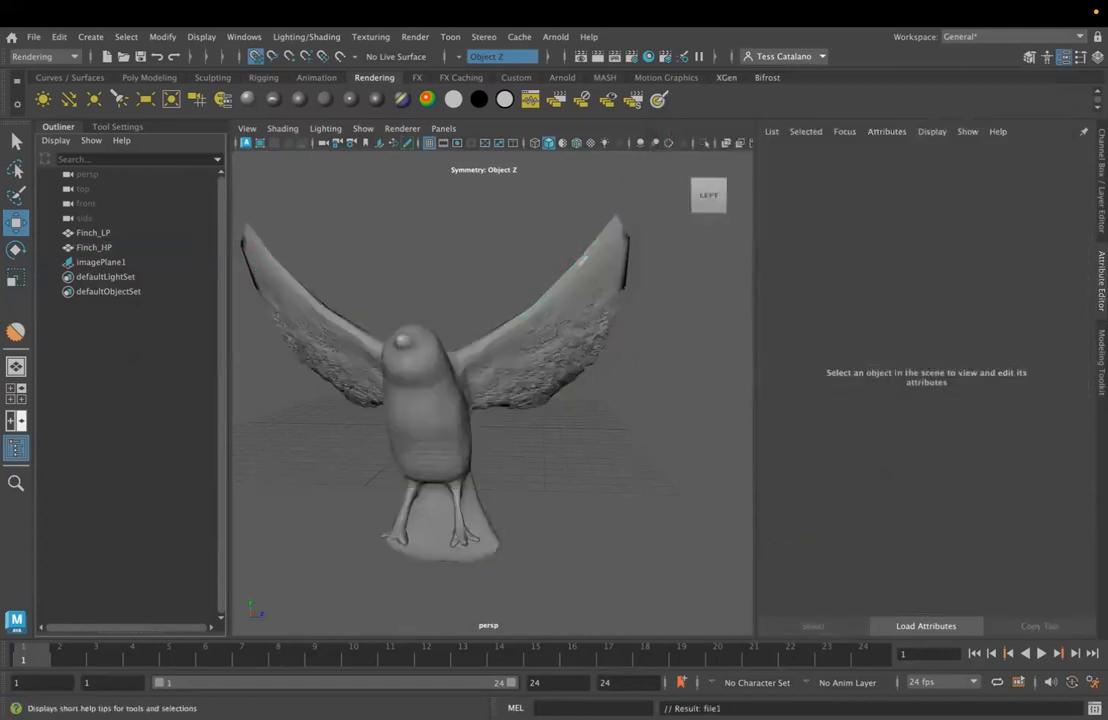
{"action": "left_click", "coordinate": [586, 287]}
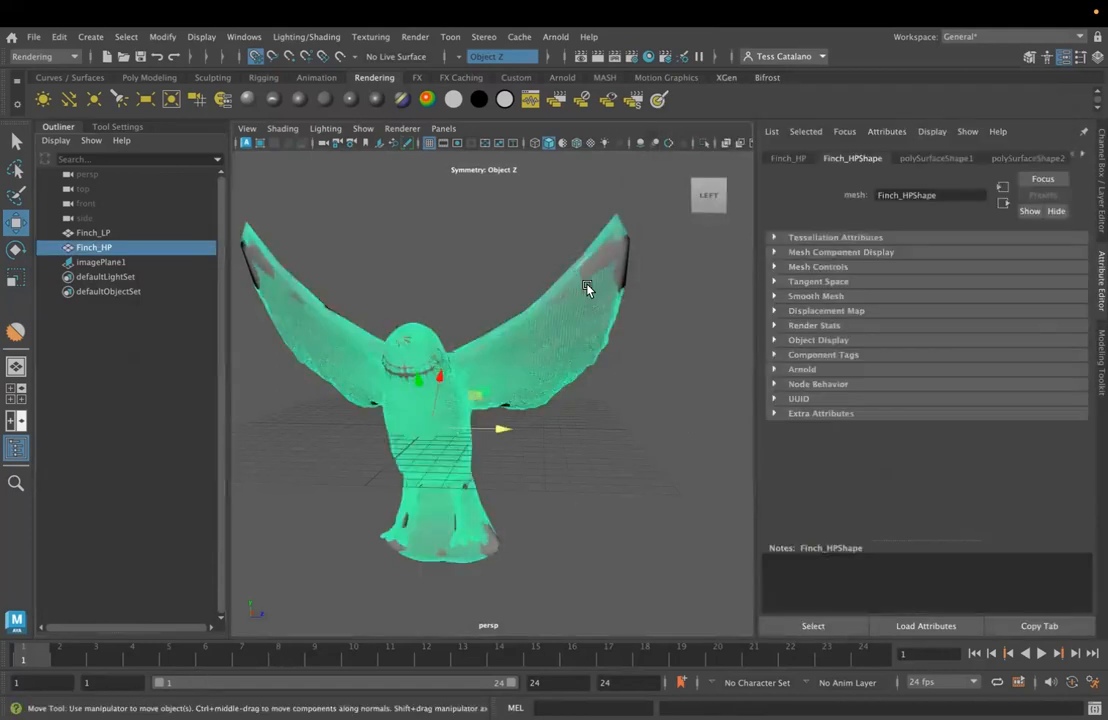
{"action": "left_click_drag", "start_coordinate": [502, 428], "coordinate": [564, 426]}
Undo the move of Finch_HP and the preceding normal map bake.
{"action": "key", "text": "super+z"}
{"action": "key", "text": "super+z"}
{"action": "key", "text": "super+z"}
{"action": "key", "text": "super+z"}
{"action": "key", "text": "super+z"}
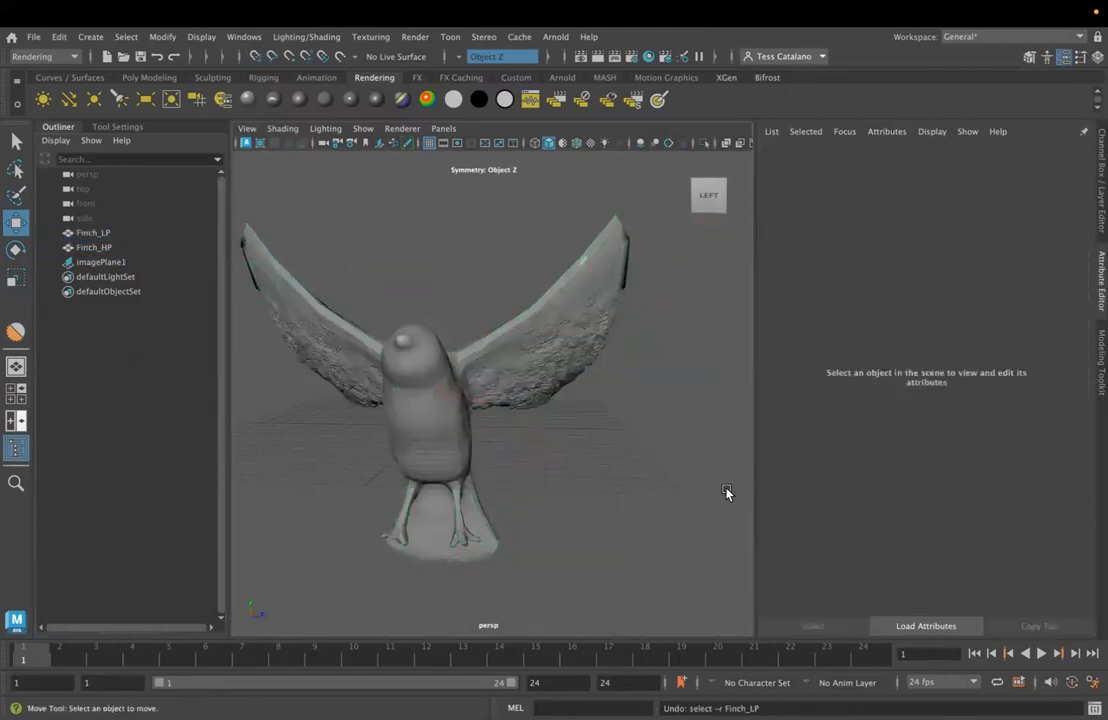
Reopen Transfer Maps, expand the source meshes, and check the target, source and normal map output settings.
{"action": "left_click", "coordinate": [308, 37]}
{"action": "left_click", "coordinate": [320, 144]}
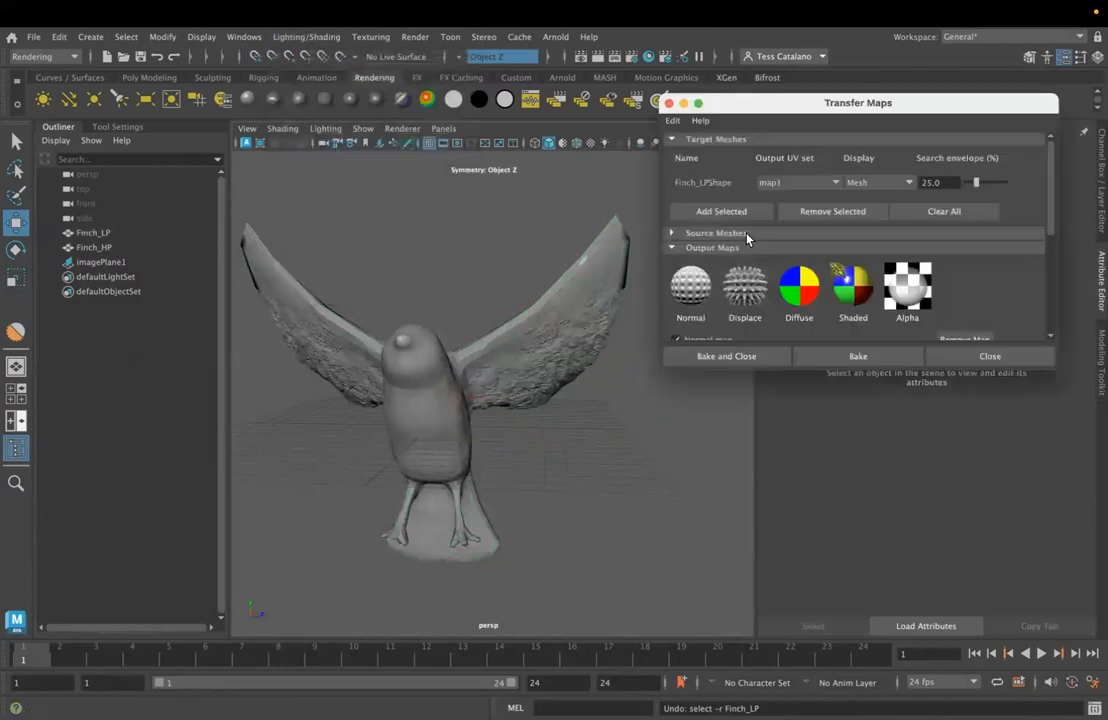
{"action": "scroll", "coordinate": [787, 283], "scroll_direction": "down", "scroll_amount": 5}
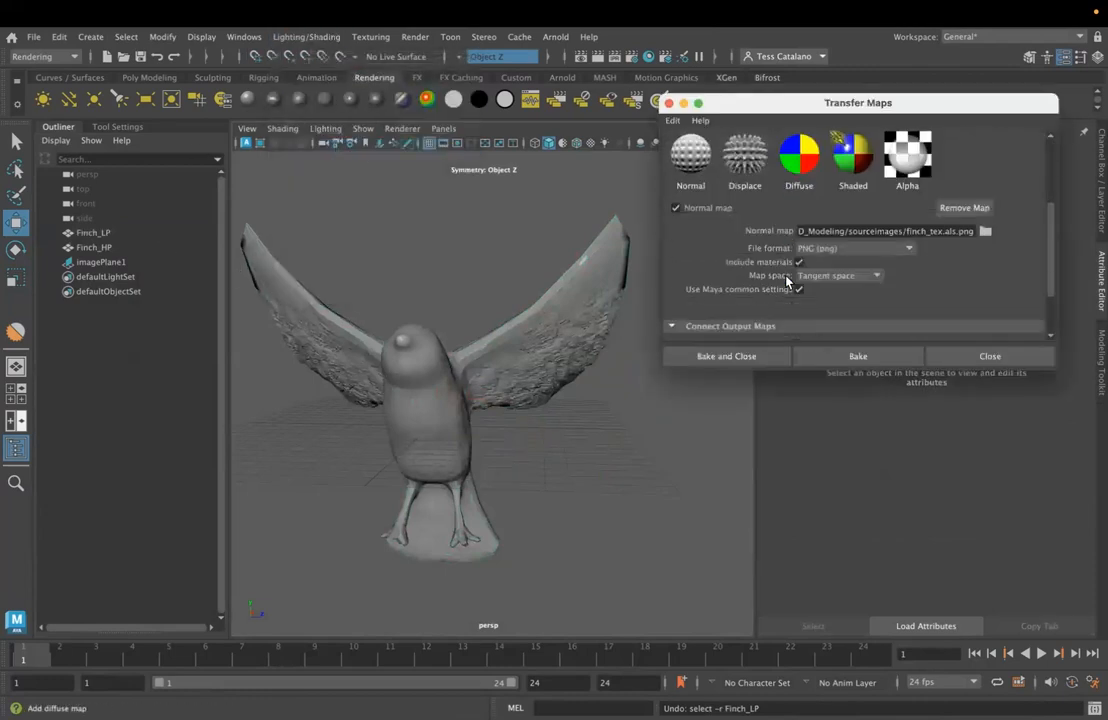
{"action": "scroll", "coordinate": [770, 252], "scroll_direction": "up", "scroll_amount": 5}
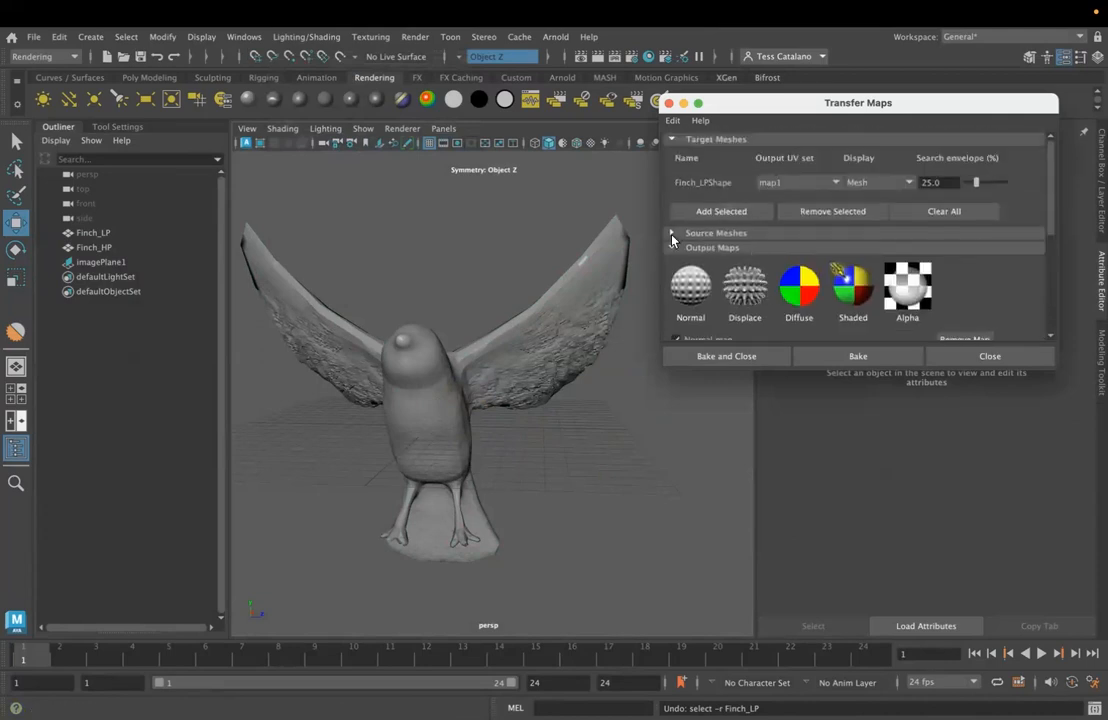
{"action": "left_click", "coordinate": [793, 231]}
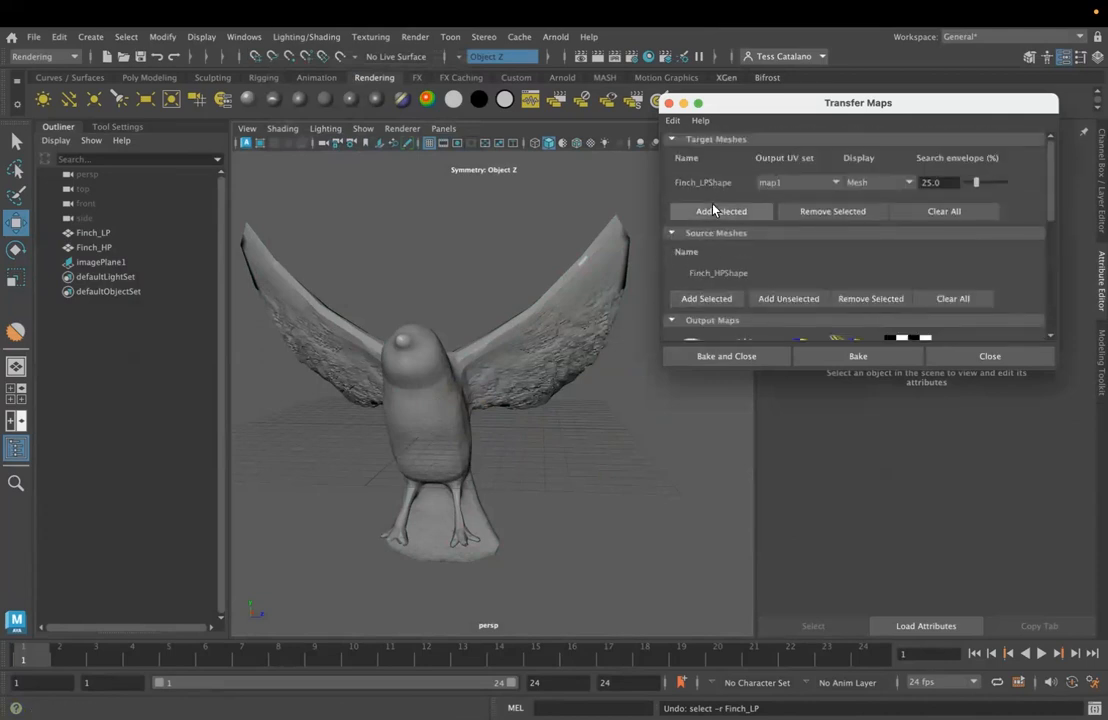
{"action": "scroll", "coordinate": [741, 258], "scroll_direction": "down", "scroll_amount": 5}
{"action": "scroll", "coordinate": [740, 274], "scroll_direction": "up", "scroll_amount": 5}
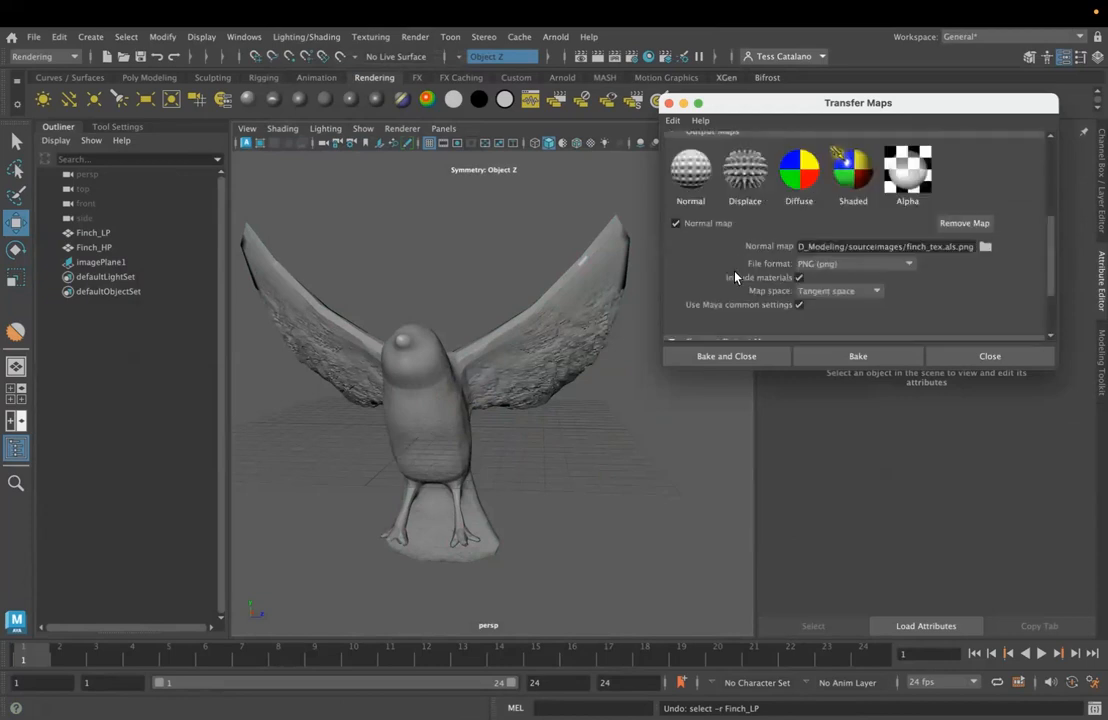
{"action": "scroll", "coordinate": [739, 275], "scroll_direction": "down", "scroll_amount": 2}
{"action": "scroll", "coordinate": [739, 275], "scroll_direction": "up", "scroll_amount": 2}
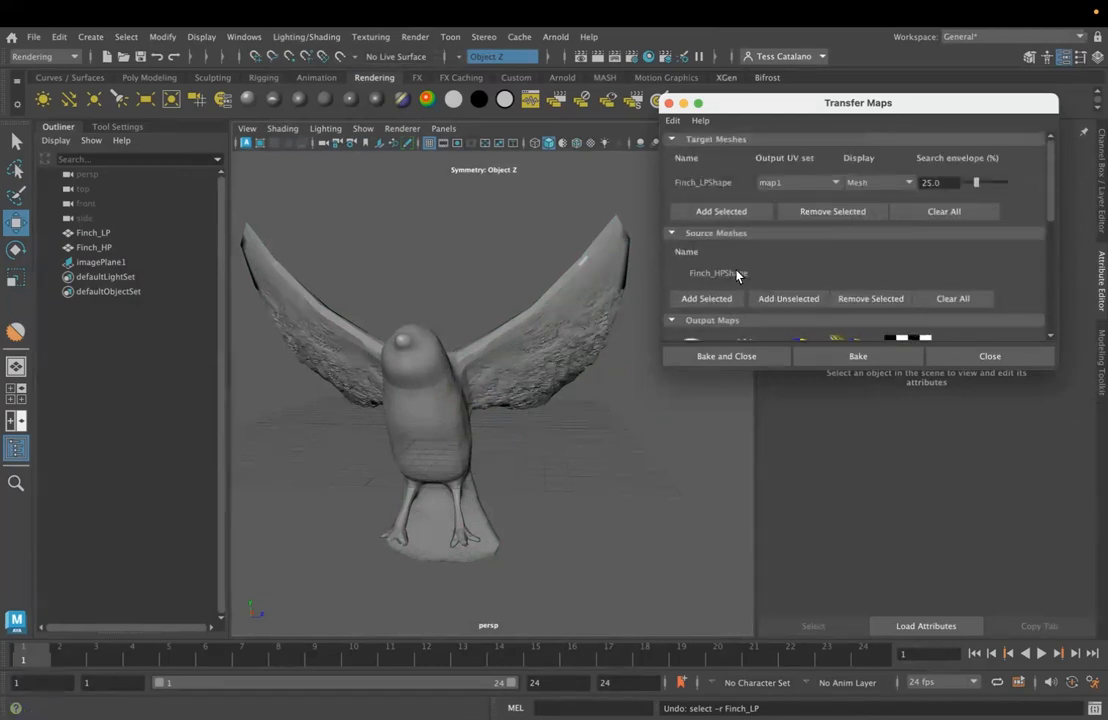
Display the search envelope around Finch_LP and reduce it to 3.8% so it closely wraps the bird.
{"action": "left_click", "coordinate": [858, 190]}
{"action": "left_click", "coordinate": [852, 214]}
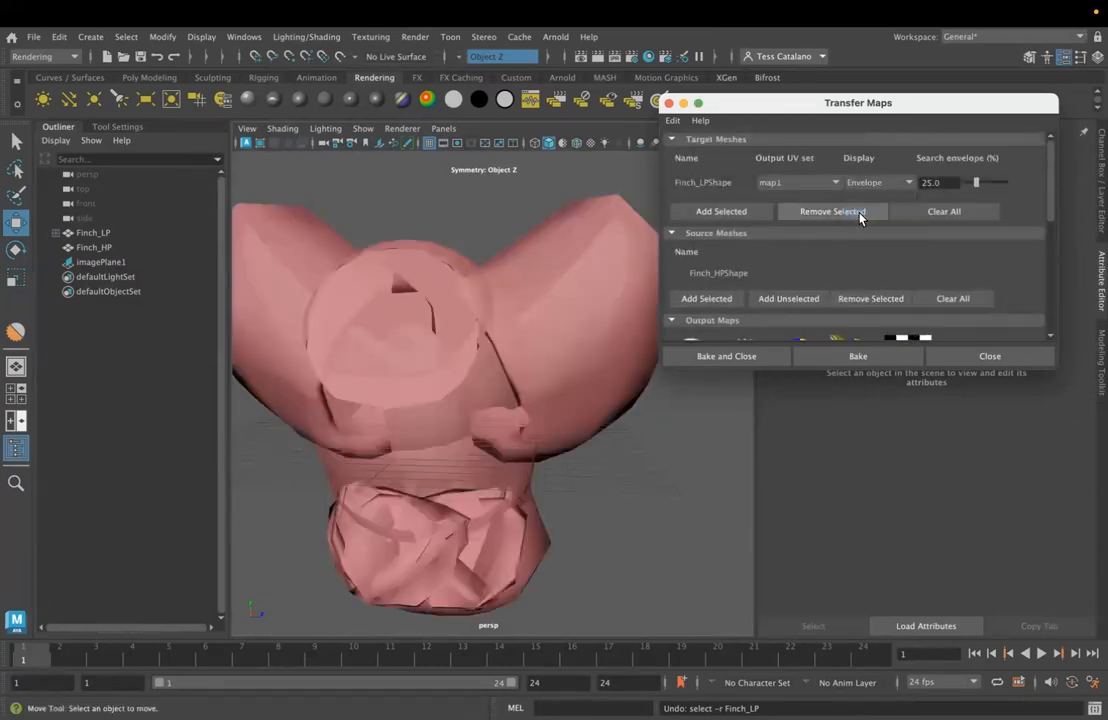
{"action": "left_click_drag", "start_coordinate": [977, 182], "coordinate": [966, 190]}
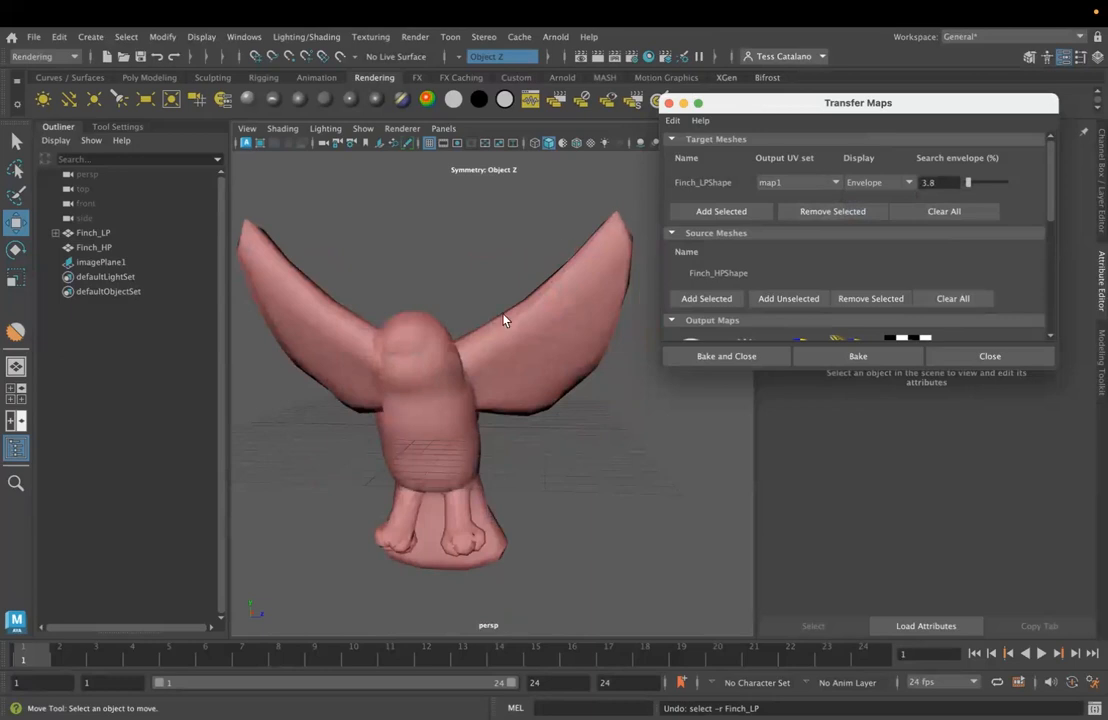
Set the baked maps to connect to a new shader instead of the assigned one.
{"action": "scroll", "coordinate": [815, 279], "scroll_direction": "down", "scroll_amount": 5}
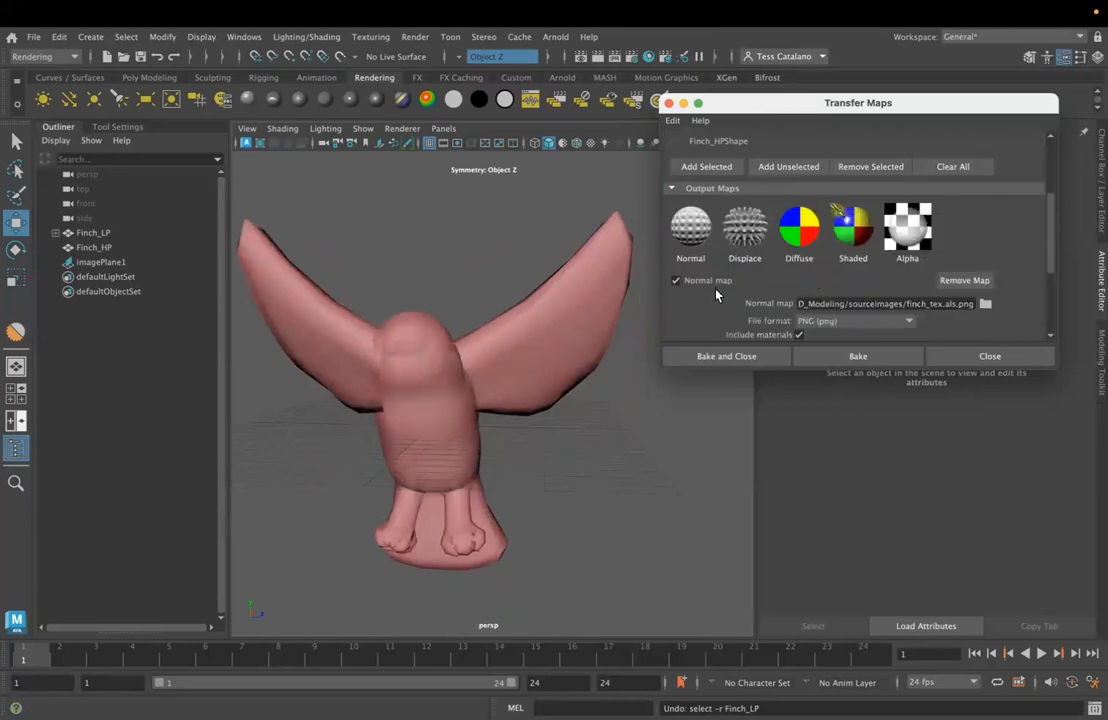
{"action": "scroll", "coordinate": [719, 296], "scroll_direction": "down", "scroll_amount": 3}
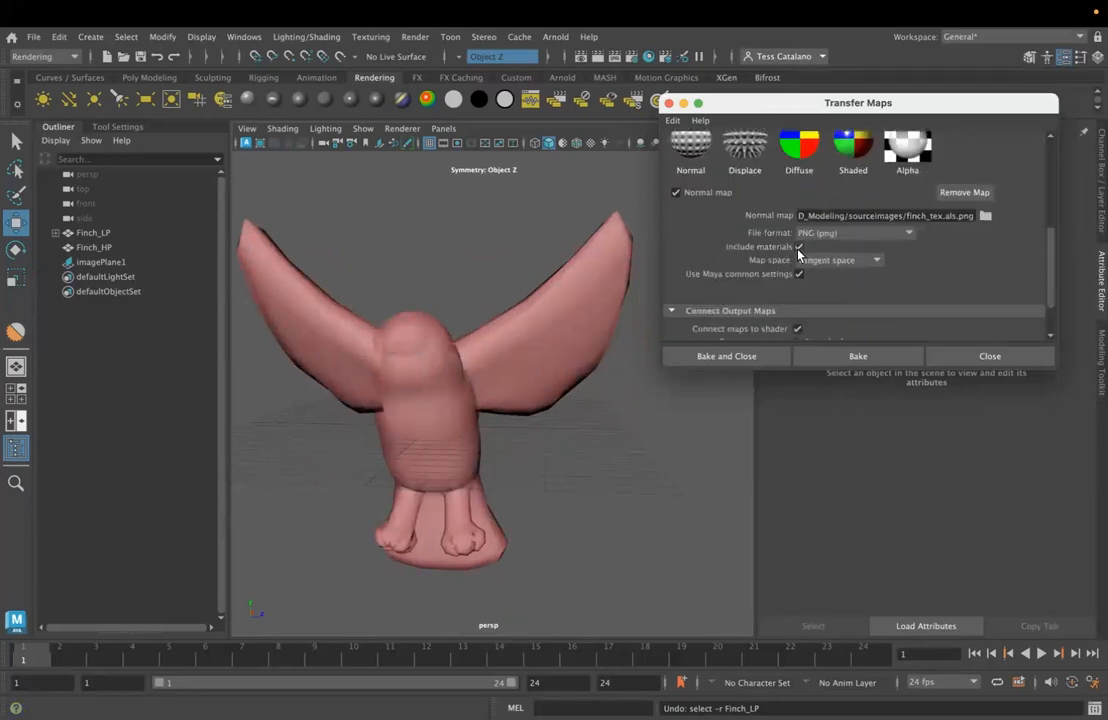
{"action": "scroll", "coordinate": [790, 235], "scroll_direction": "down", "scroll_amount": 1}
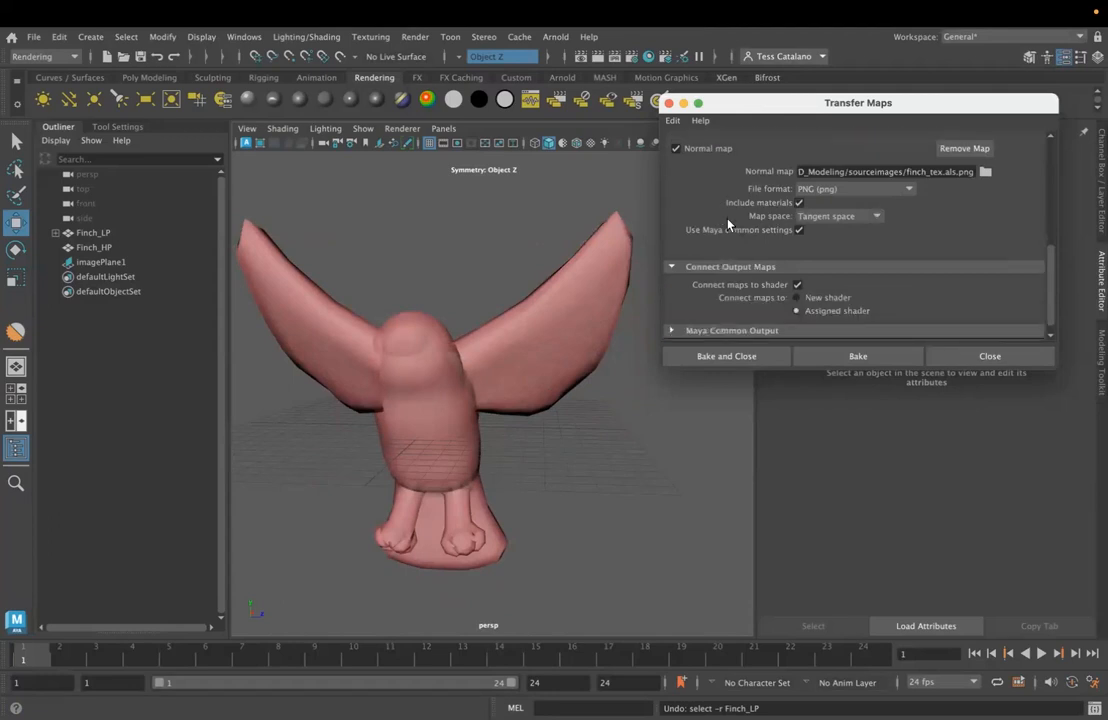
{"action": "scroll", "coordinate": [760, 240], "scroll_direction": "down", "scroll_amount": 1}
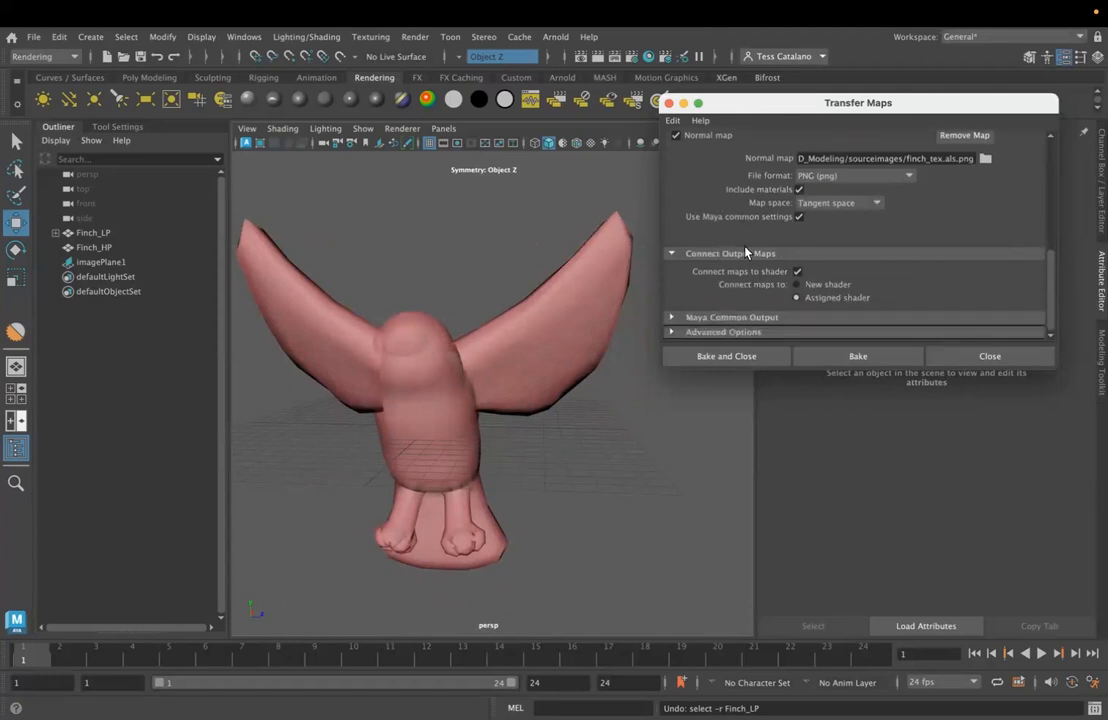
{"action": "left_click", "coordinate": [797, 285]}
Review the advanced options and the mesh and output settings, and bake the normal map, closing Transfer Maps.
{"action": "left_click", "coordinate": [671, 317]}
{"action": "scroll", "coordinate": [675, 311], "scroll_direction": "up", "scroll_amount": 3}
{"action": "left_click", "coordinate": [669, 273]}
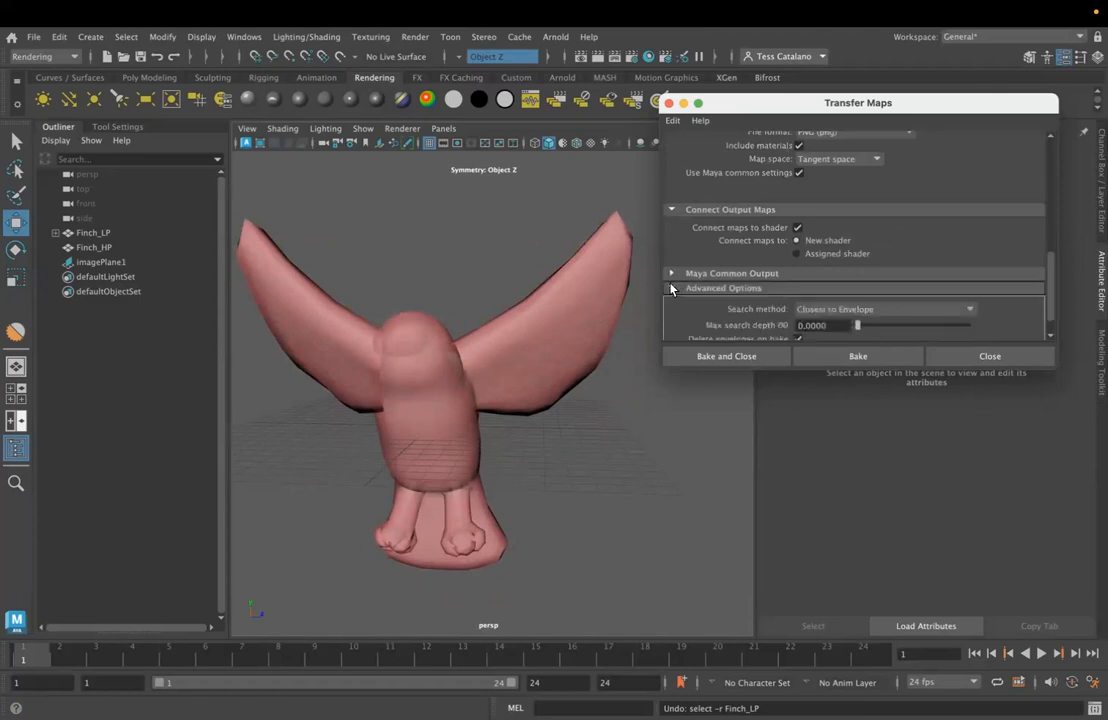
{"action": "left_click", "coordinate": [670, 288]}
{"action": "scroll", "coordinate": [686, 303], "scroll_direction": "up", "scroll_amount": 5}
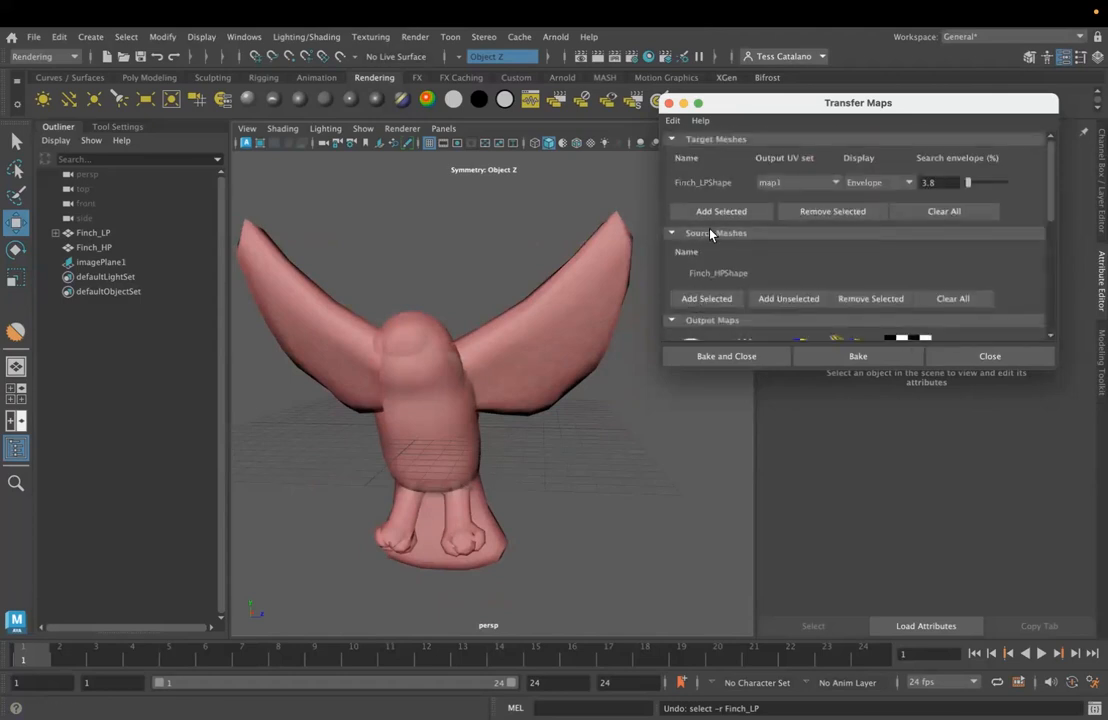
{"action": "scroll", "coordinate": [712, 250], "scroll_direction": "down", "scroll_amount": 2}
{"action": "scroll", "coordinate": [710, 258], "scroll_direction": "up", "scroll_amount": 2}
{"action": "scroll", "coordinate": [726, 259], "scroll_direction": "down", "scroll_amount": 6}
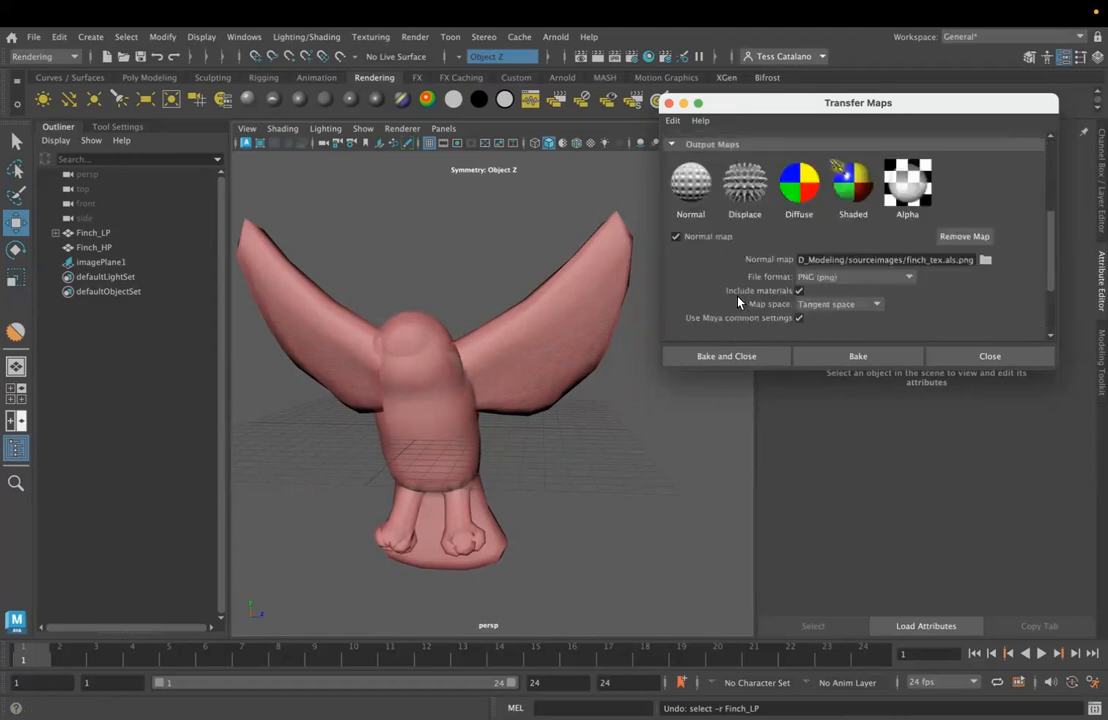
{"action": "left_click", "coordinate": [741, 363]}
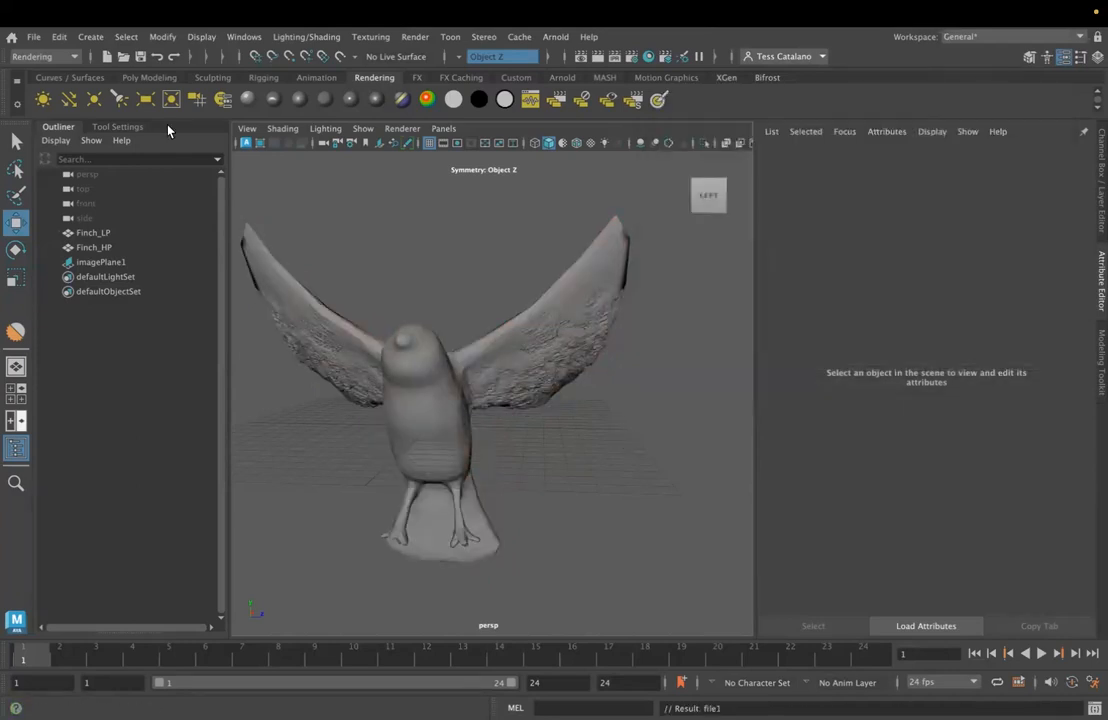
Move Finch_HP sideways off Finch_LP and display the textures in the viewport.
{"action": "left_click", "coordinate": [106, 251]}
{"action": "left_click_drag", "start_coordinate": [502, 434], "coordinate": [808, 464]}
{"action": "key", "text": "6"}
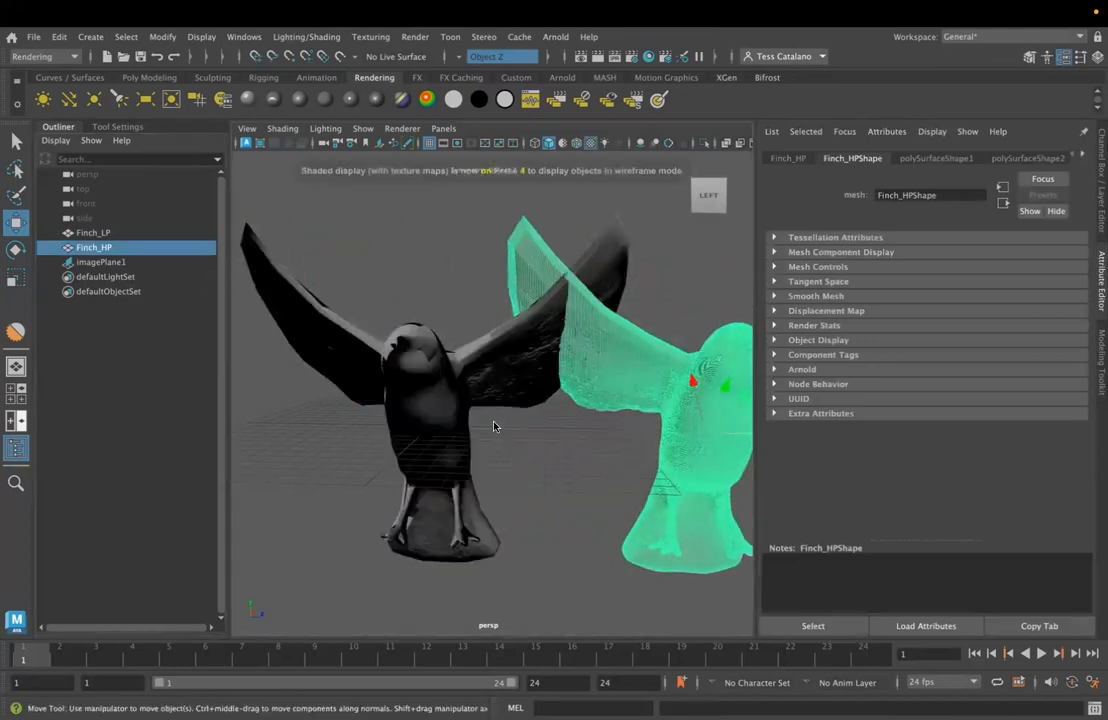
Examine the baked normal detail on Finch_LP up close from several angles.
{"action": "left_click_drag", "start_coordinate": [507, 435], "coordinate": [317, 324], "text": "alt"}
{"action": "scroll", "coordinate": [453, 435], "scroll_direction": "up", "scroll_amount": 5}
{"action": "scroll", "coordinate": [370, 415], "scroll_direction": "up", "scroll_amount": 3}
{"action": "left_click_drag", "start_coordinate": [370, 415], "coordinate": [536, 459], "text": "alt"}
Move Finch_HP farther away from Finch_LP so the two birds stand clearly apart.
{"action": "scroll", "coordinate": [537, 458], "scroll_direction": "down", "scroll_amount": 6}
{"action": "left_click_drag", "start_coordinate": [323, 419], "coordinate": [178, 411]}
{"action": "left_click_drag", "start_coordinate": [470, 465], "coordinate": [452, 424], "text": "alt"}
Inspect Finch_LP's displacement and automatic projection attributes, trying a different Normal Threshold and undoing it.
{"action": "left_click", "coordinate": [457, 399]}
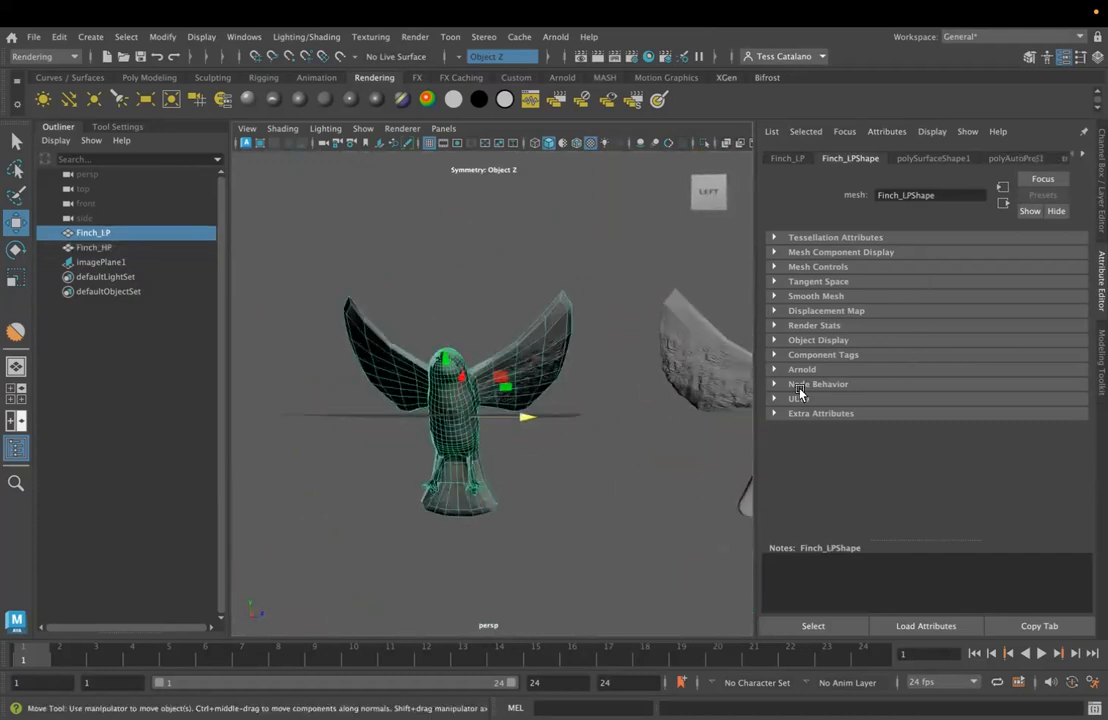
{"action": "left_click_drag", "start_coordinate": [690, 340], "coordinate": [659, 452], "text": "alt"}
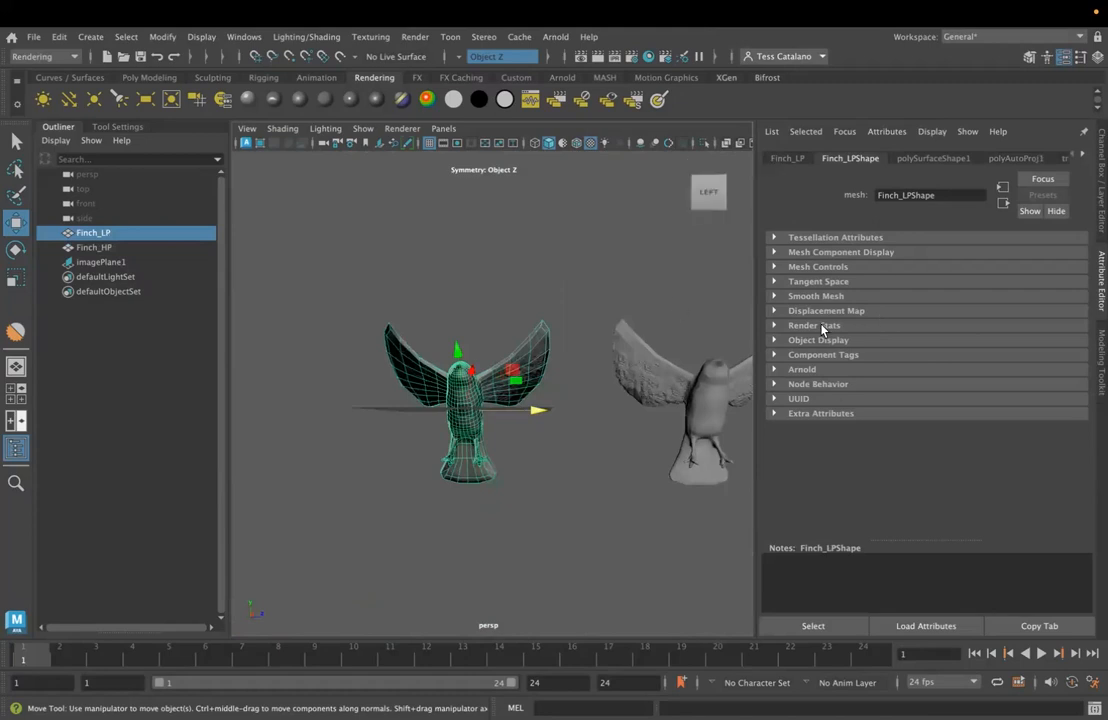
{"action": "left_click", "coordinate": [774, 311]}
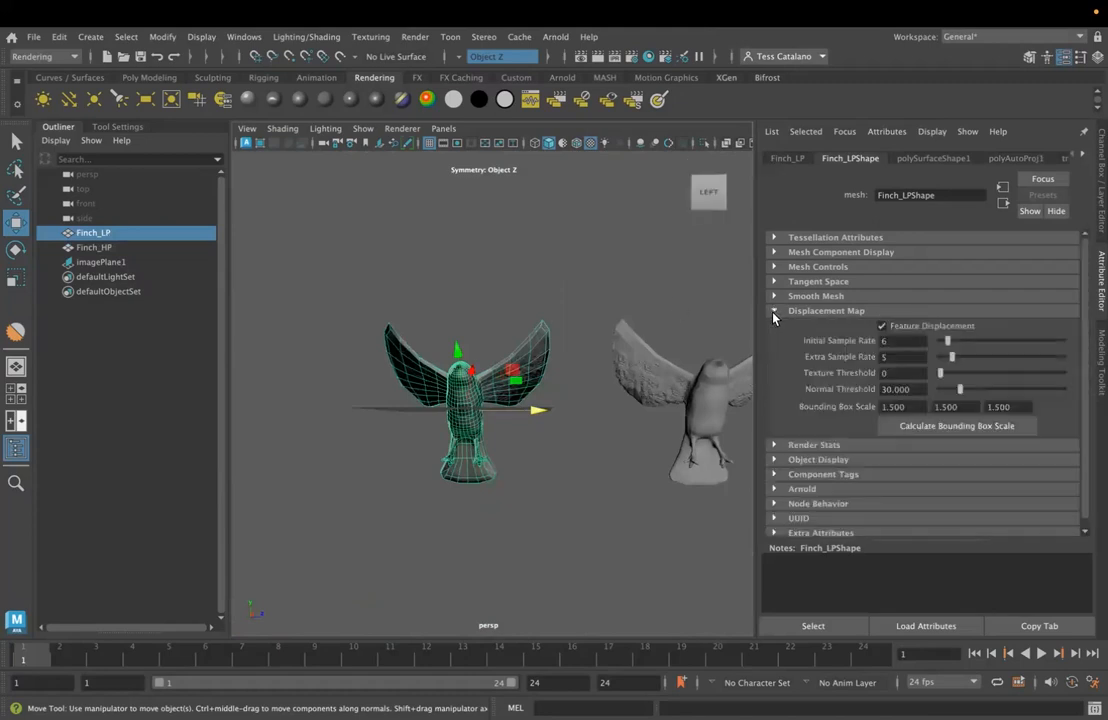
{"action": "left_click_drag", "start_coordinate": [959, 389], "coordinate": [963, 397]}
{"action": "key", "text": "ctrl+z"}
{"action": "left_click", "coordinate": [774, 311]}
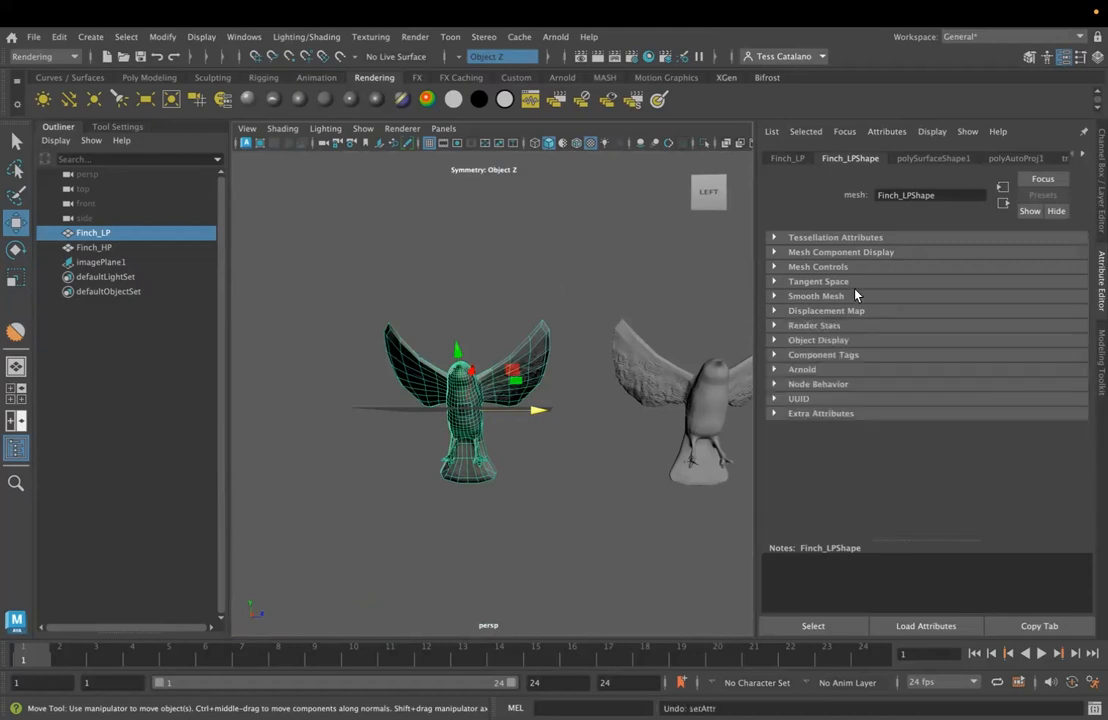
{"action": "left_click", "coordinate": [1001, 163]}
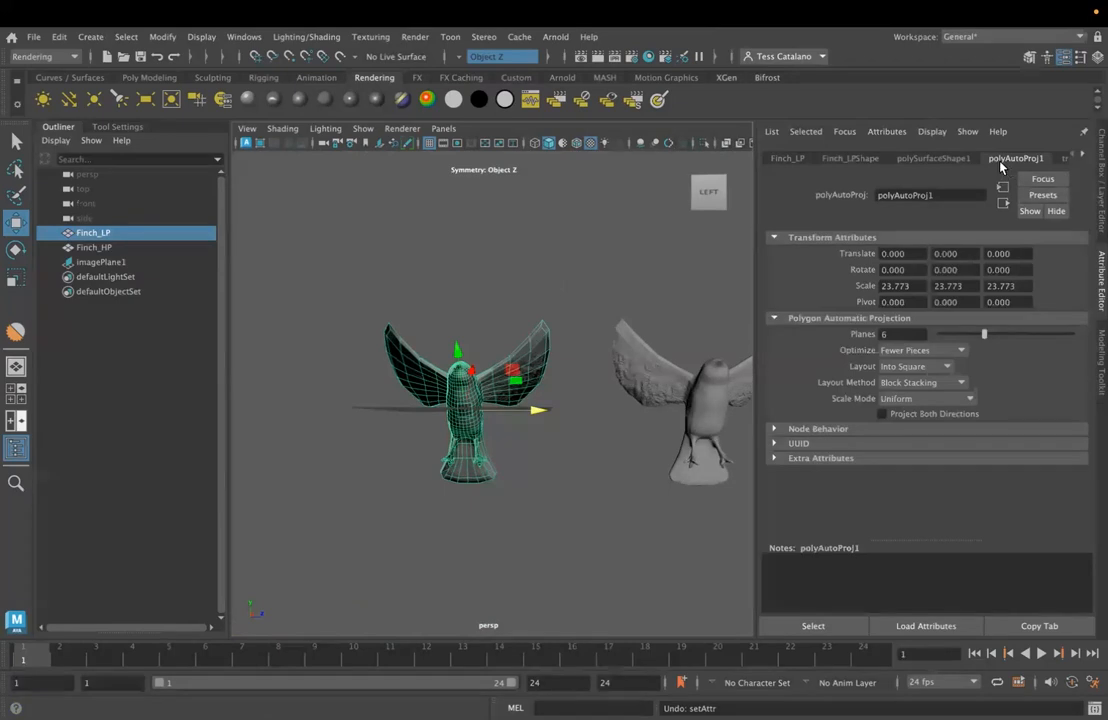
{"action": "mouse_move", "coordinate": [530, 440]}
{"action": "left_mouse_down", "text": "alt"}
{"action": "mouse_move", "coordinate": [702, 450]}
{"action": "mouse_move", "coordinate": [702, 425]}
{"action": "mouse_move", "coordinate": [565, 417]}
{"action": "mouse_move", "coordinate": [524, 445]}
{"action": "mouse_move", "coordinate": [540, 450]}
{"action": "left_mouse_up", "text": "alt"}
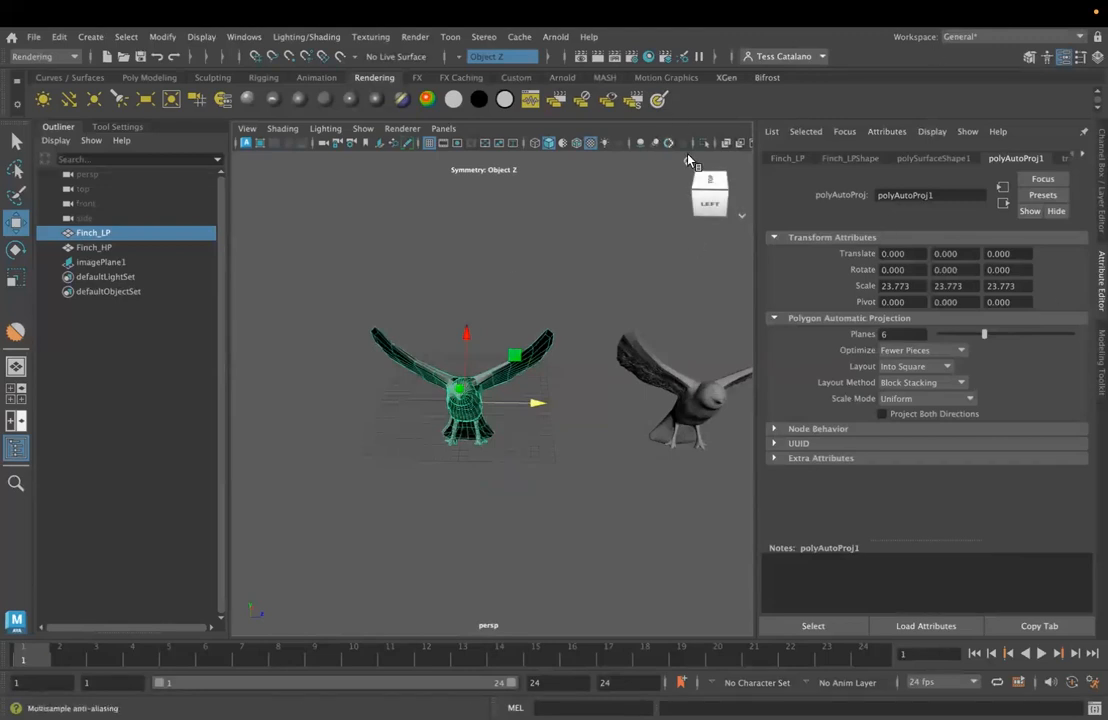
Toggle the default material on and off in the viewport and turn on wireframe on shaded.
{"action": "left_click", "coordinate": [562, 144]}
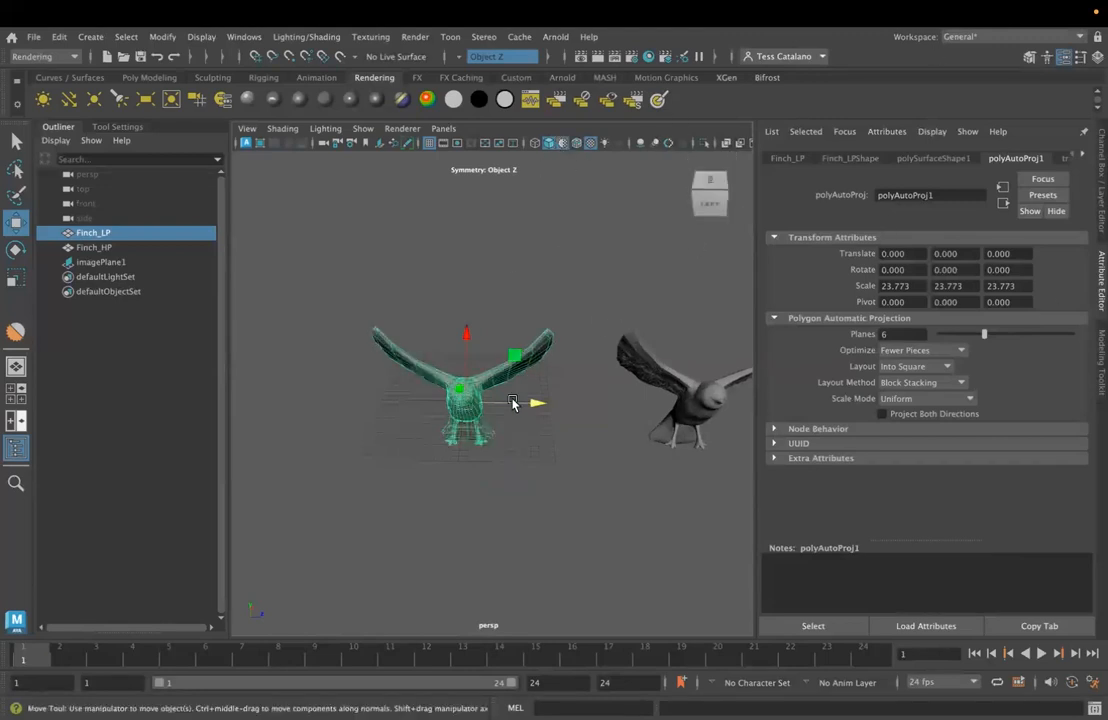
{"action": "scroll", "coordinate": [512, 403], "scroll_direction": "up", "scroll_amount": 5}
{"action": "left_click_drag", "start_coordinate": [504, 413], "coordinate": [524, 254], "text": "alt"}
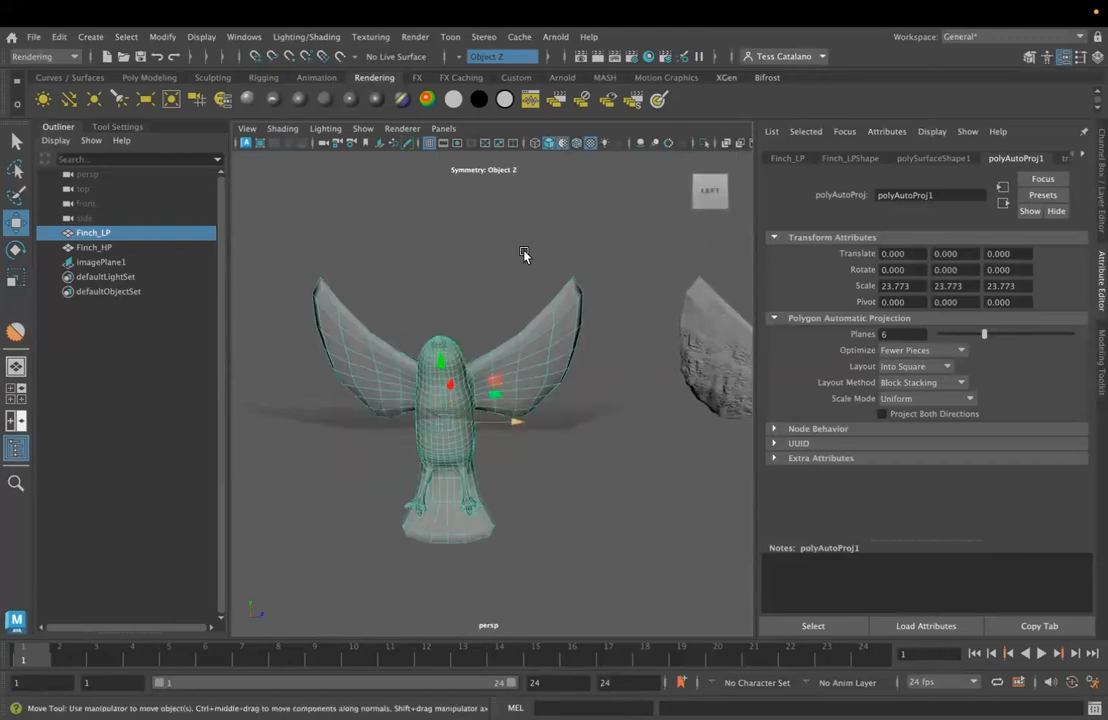
{"action": "left_click", "coordinate": [578, 144]}
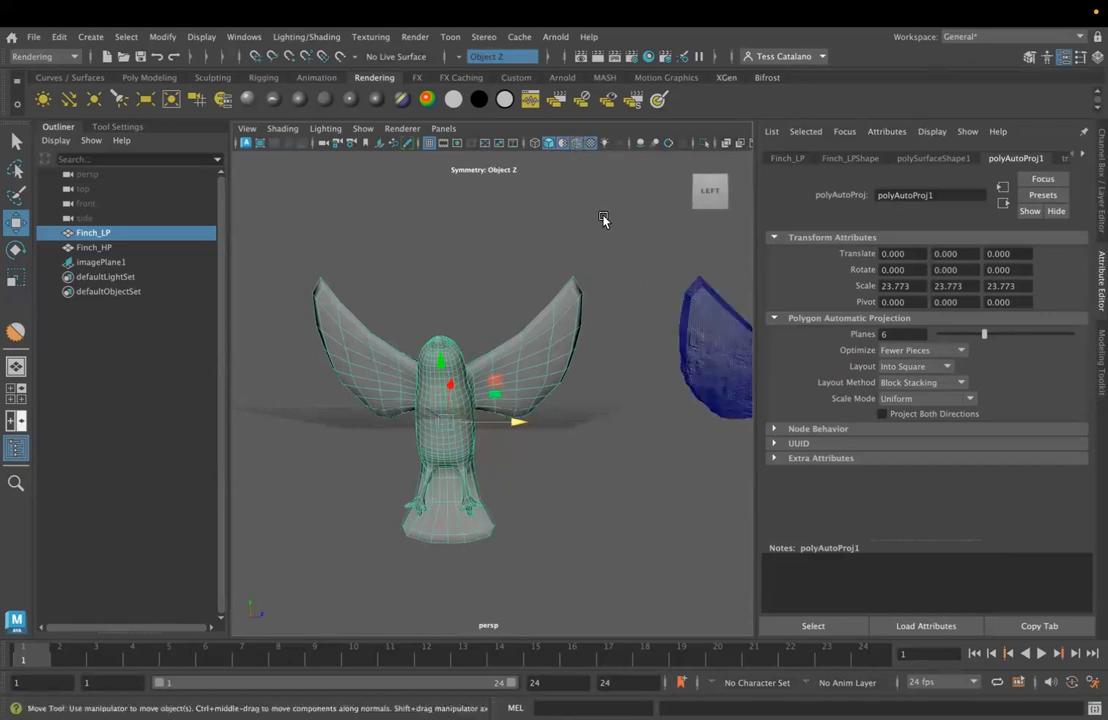
{"action": "left_click", "coordinate": [605, 145]}
{"action": "left_click", "coordinate": [606, 145]}
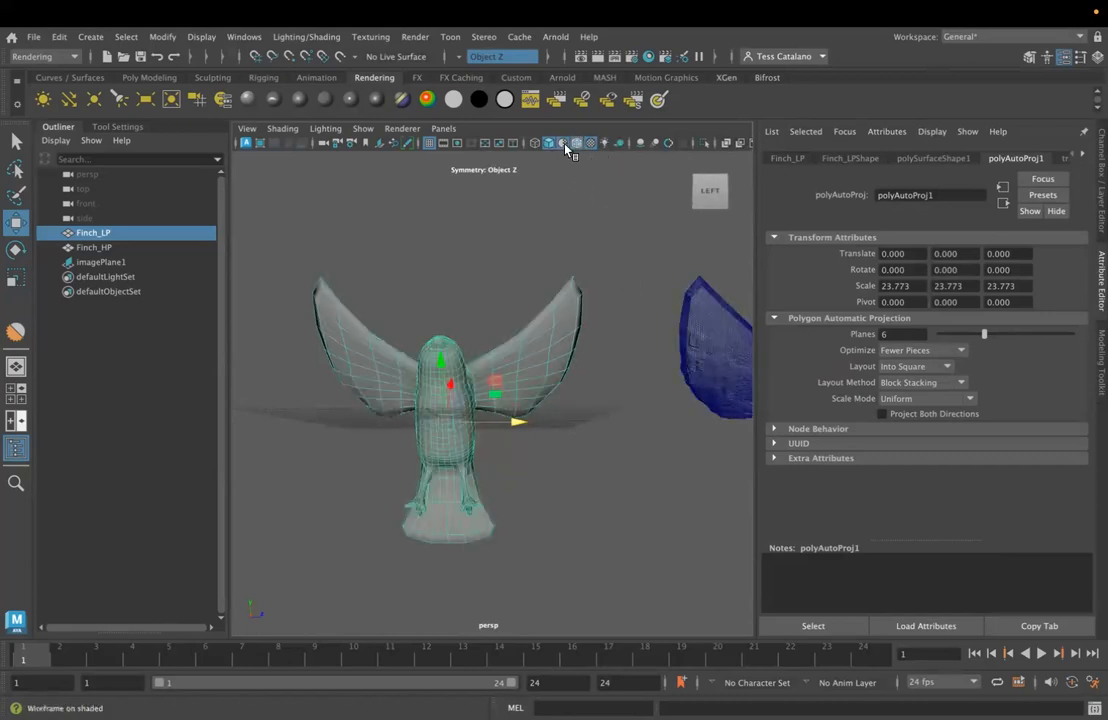
{"action": "left_click", "coordinate": [563, 144]}
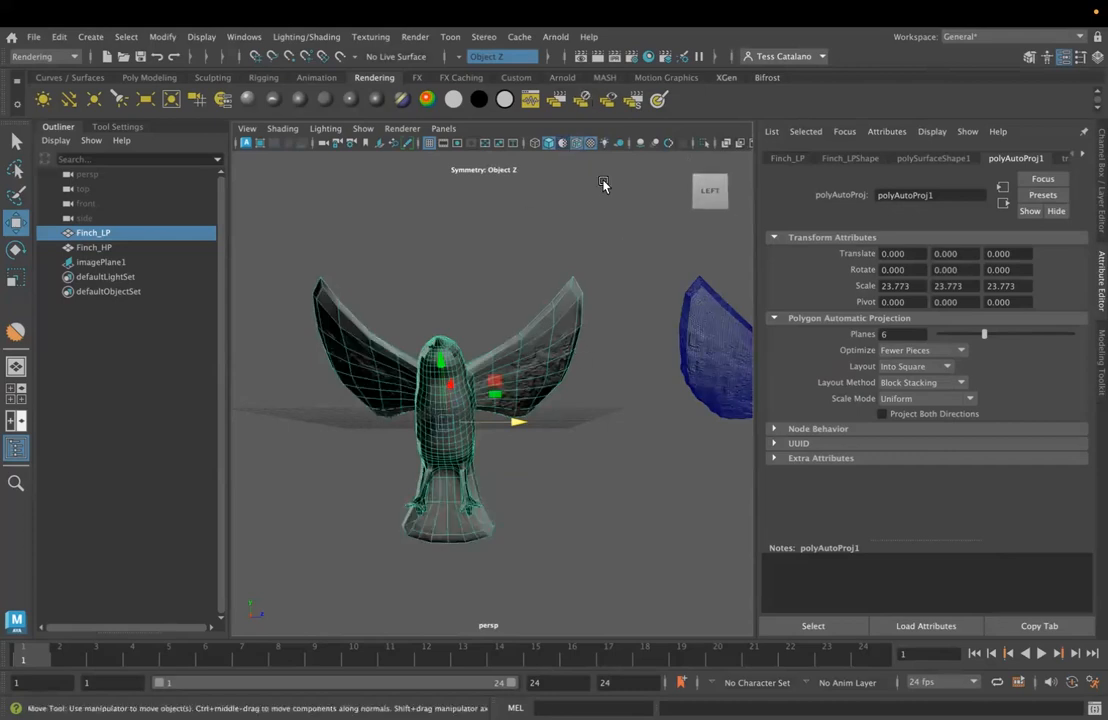
Deselect Finch_LP and examine the baked feather detail on its wings from another angle.
{"action": "left_click_drag", "start_coordinate": [685, 326], "coordinate": [540, 394], "text": "alt"}
{"action": "left_click", "coordinate": [570, 438]}
{"action": "left_click_drag", "start_coordinate": [570, 438], "coordinate": [506, 441], "text": "alt"}
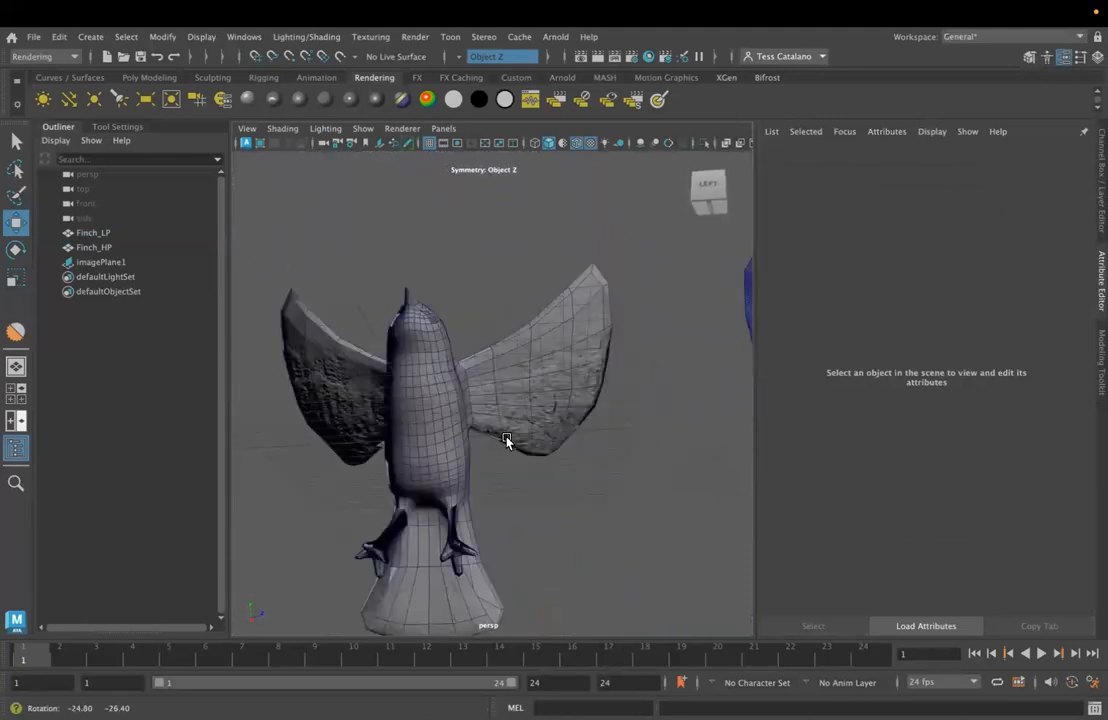
Select Finch_LP and turn on the display of its face normals.
{"action": "right_click_drag", "start_coordinate": [413, 370], "coordinate": [468, 391]}
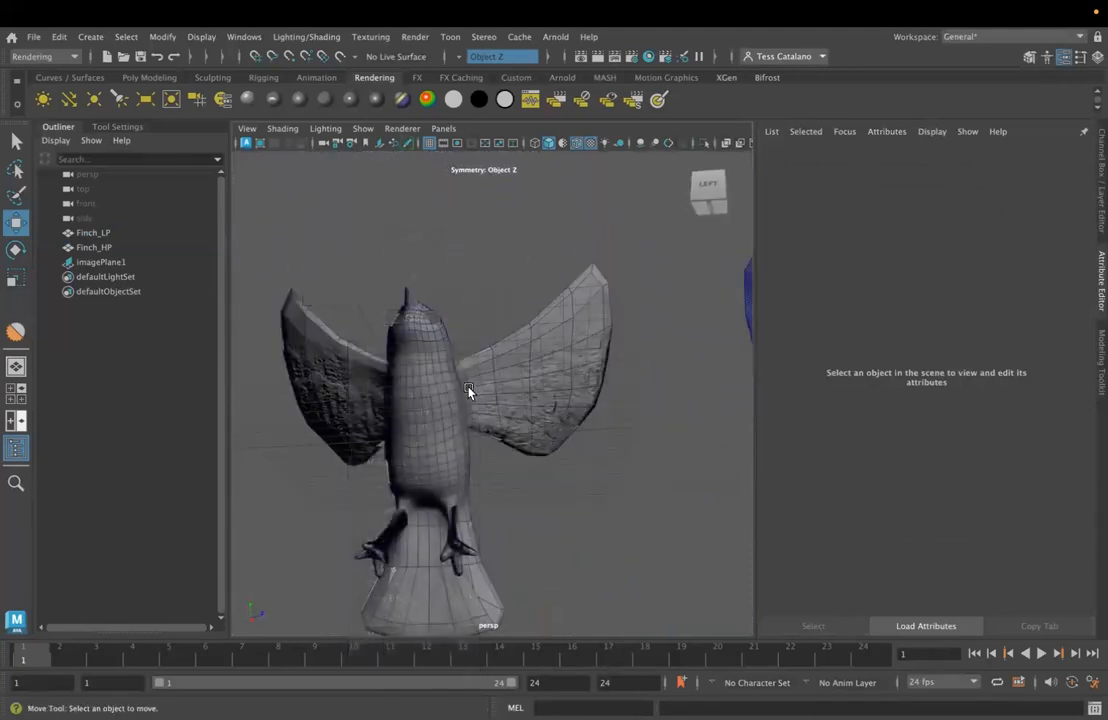
{"action": "left_click", "coordinate": [468, 391]}
{"action": "left_click_drag", "start_coordinate": [384, 340], "coordinate": [435, 370], "text": "alt"}
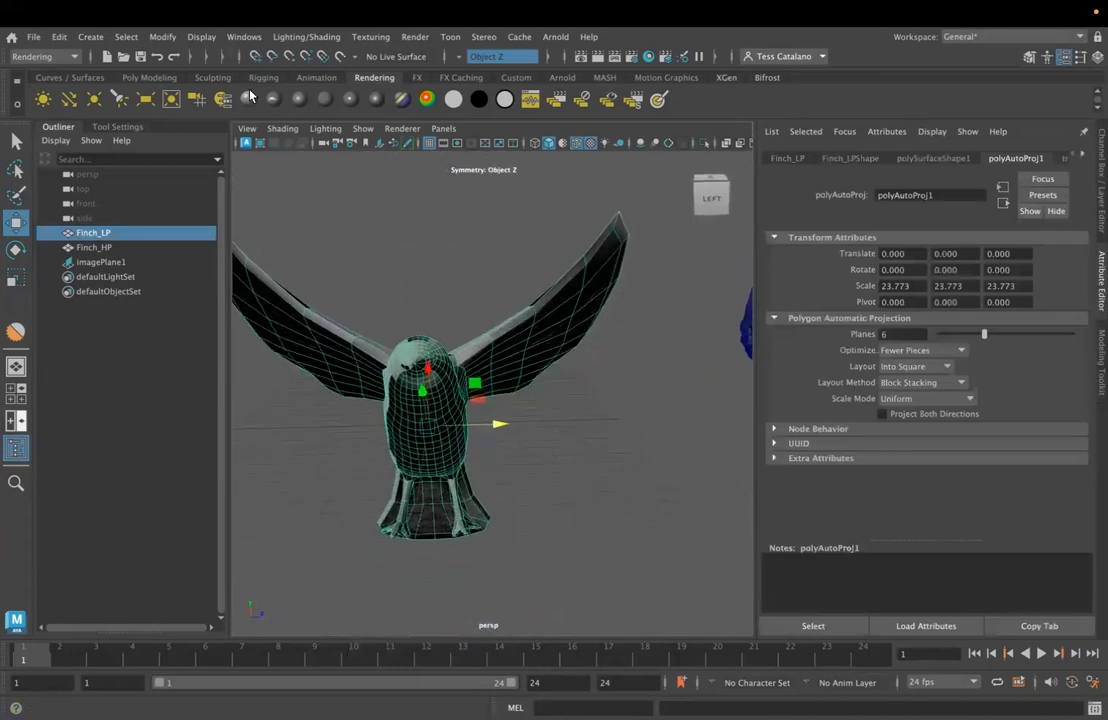
{"action": "left_click", "coordinate": [162, 37]}
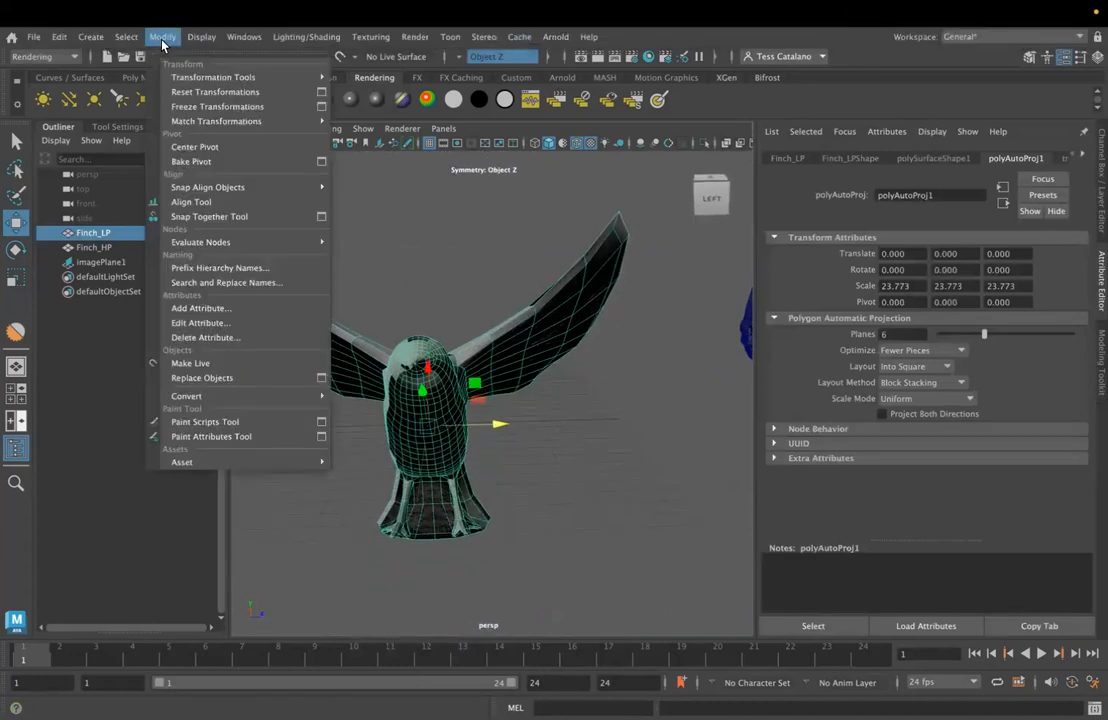
{"action": "mouse_move", "coordinate": [196, 37]}
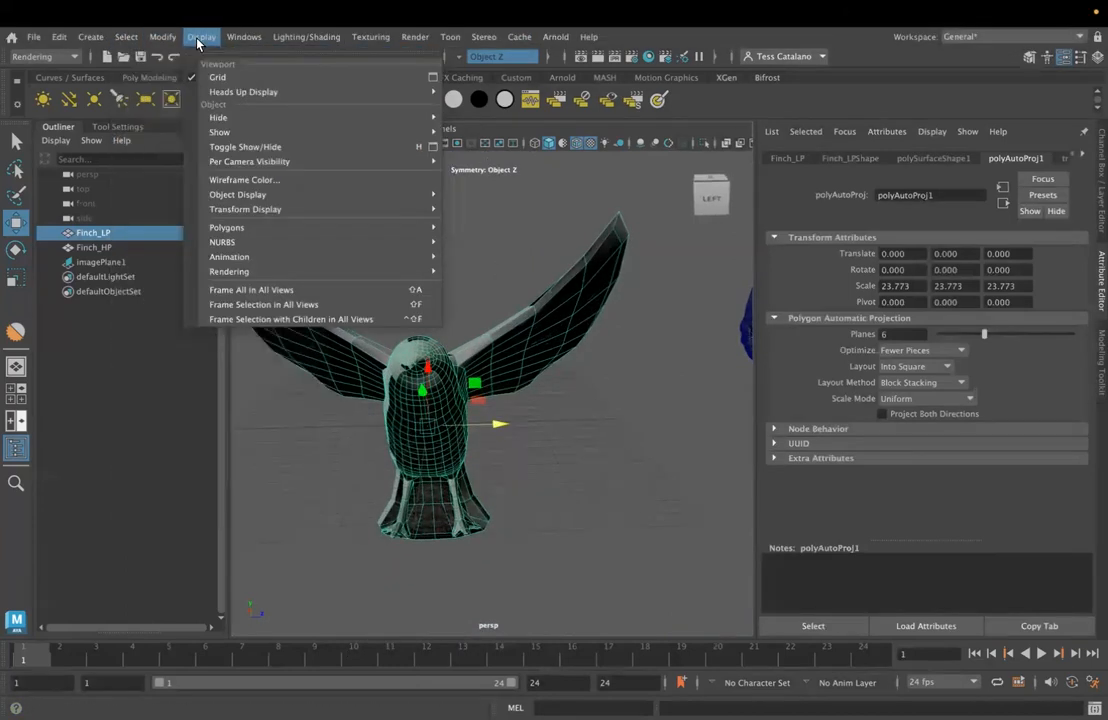
{"action": "mouse_move", "coordinate": [305, 228]}
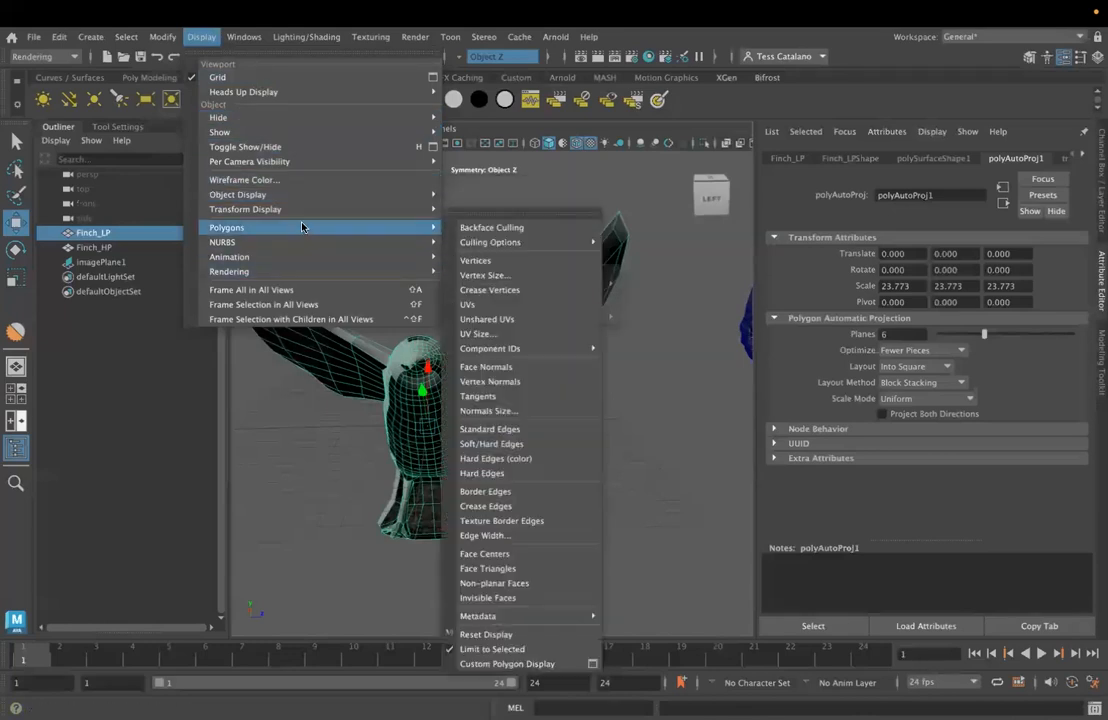
{"action": "left_click", "coordinate": [486, 367]}
Deselect Finch_LP and examine the direction of its face normals from the front and back, alongside Finch_HP.
{"action": "mouse_move", "coordinate": [502, 358]}
{"action": "left_mouse_down", "text": "alt"}
{"action": "mouse_move", "coordinate": [561, 371]}
{"action": "mouse_move", "coordinate": [670, 364]}
{"action": "mouse_move", "coordinate": [574, 388]}
{"action": "mouse_move", "coordinate": [596, 388]}
{"action": "mouse_move", "coordinate": [470, 371]}
{"action": "mouse_move", "coordinate": [529, 373]}
{"action": "mouse_move", "coordinate": [529, 360]}
{"action": "mouse_move", "coordinate": [496, 384]}
{"action": "mouse_move", "coordinate": [531, 373]}
{"action": "mouse_move", "coordinate": [500, 383]}
{"action": "left_mouse_up", "text": "alt"}
{"action": "scroll", "coordinate": [529, 360], "scroll_direction": "down", "scroll_amount": 10}
{"action": "left_click", "coordinate": [550, 388]}
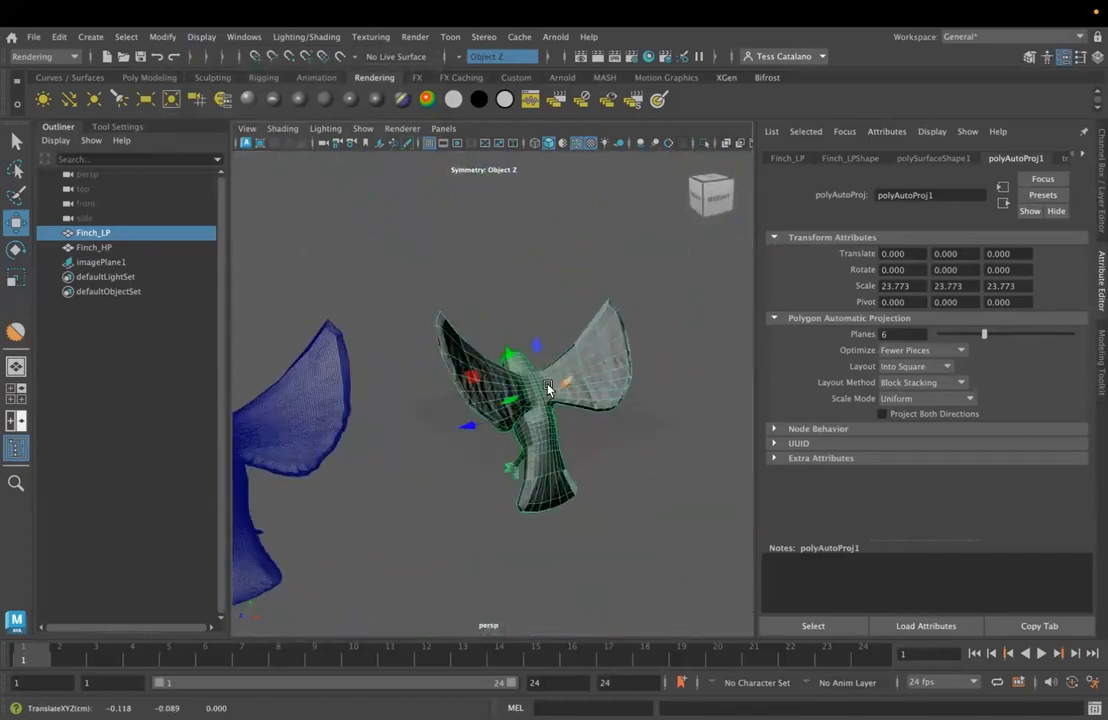
{"action": "left_click", "coordinate": [628, 465]}
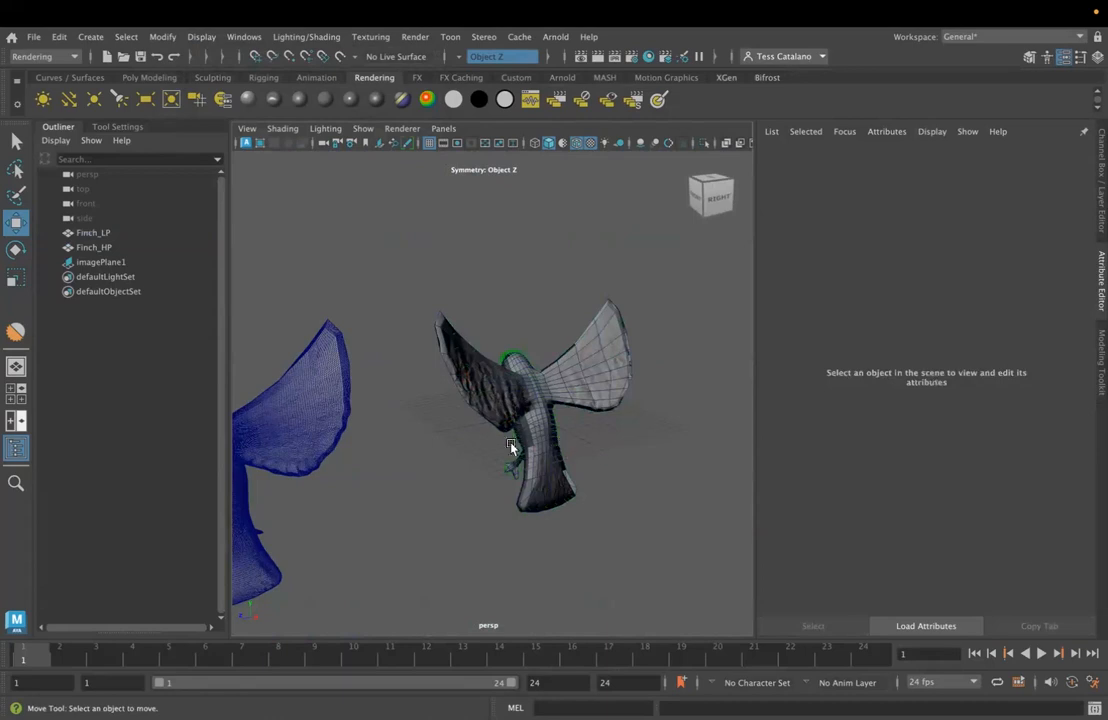
{"action": "left_click_drag", "start_coordinate": [539, 462], "coordinate": [673, 448], "text": "alt"}
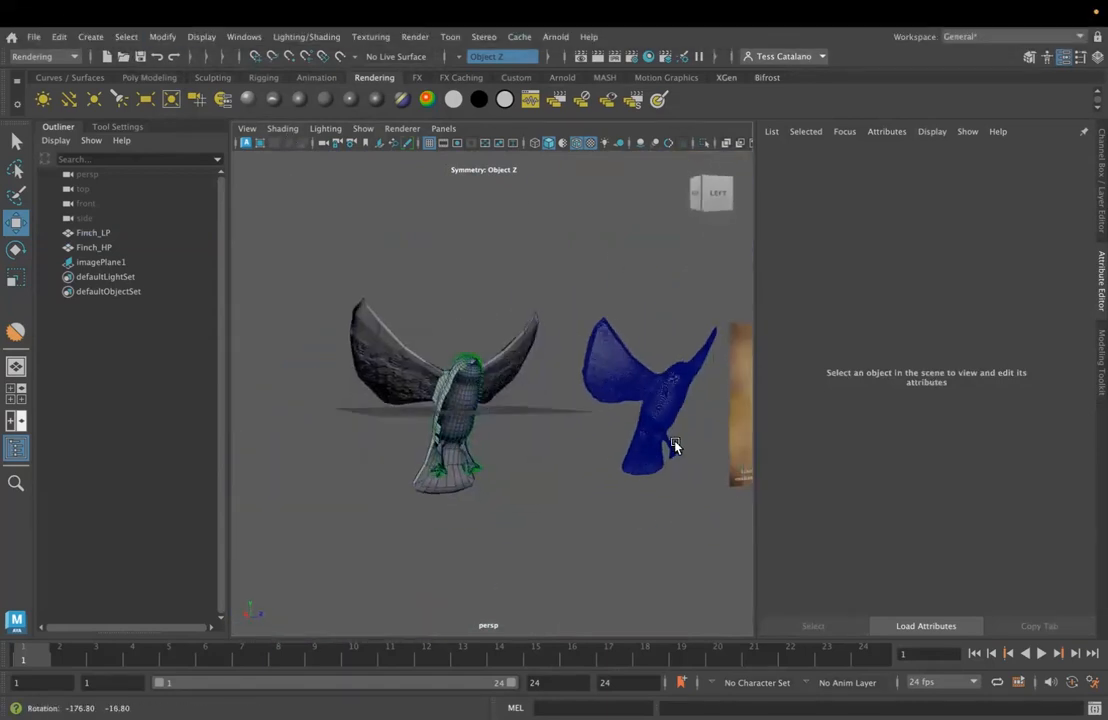
{"action": "left_click_drag", "start_coordinate": [428, 438], "coordinate": [330, 360], "text": "alt"}
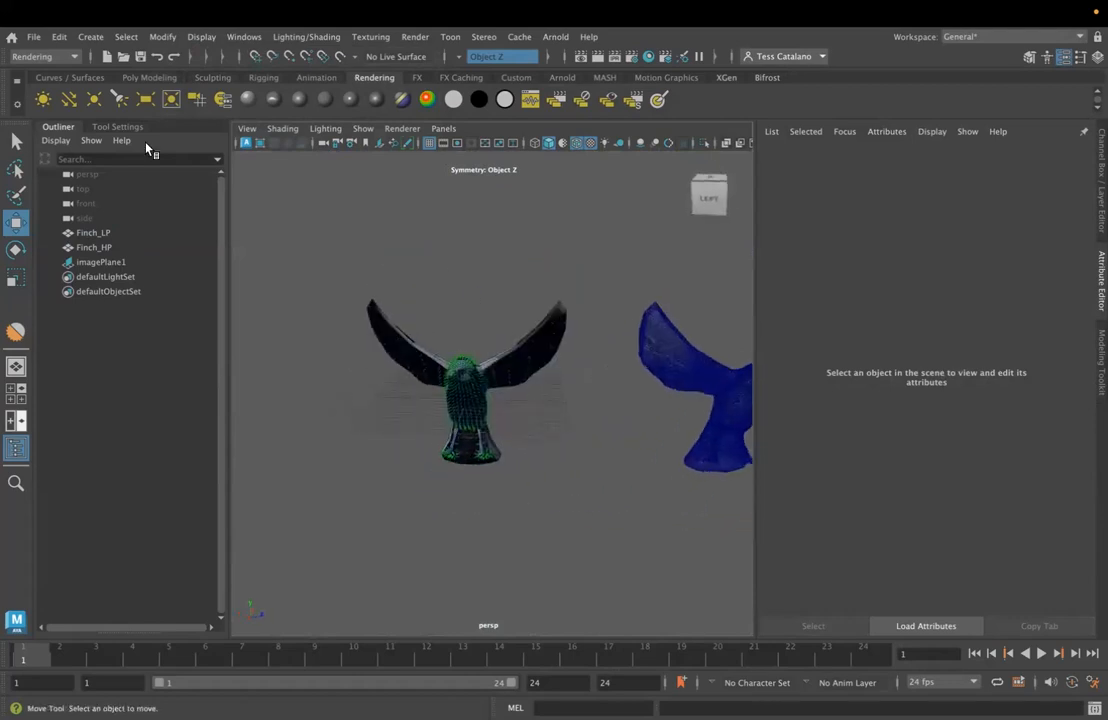